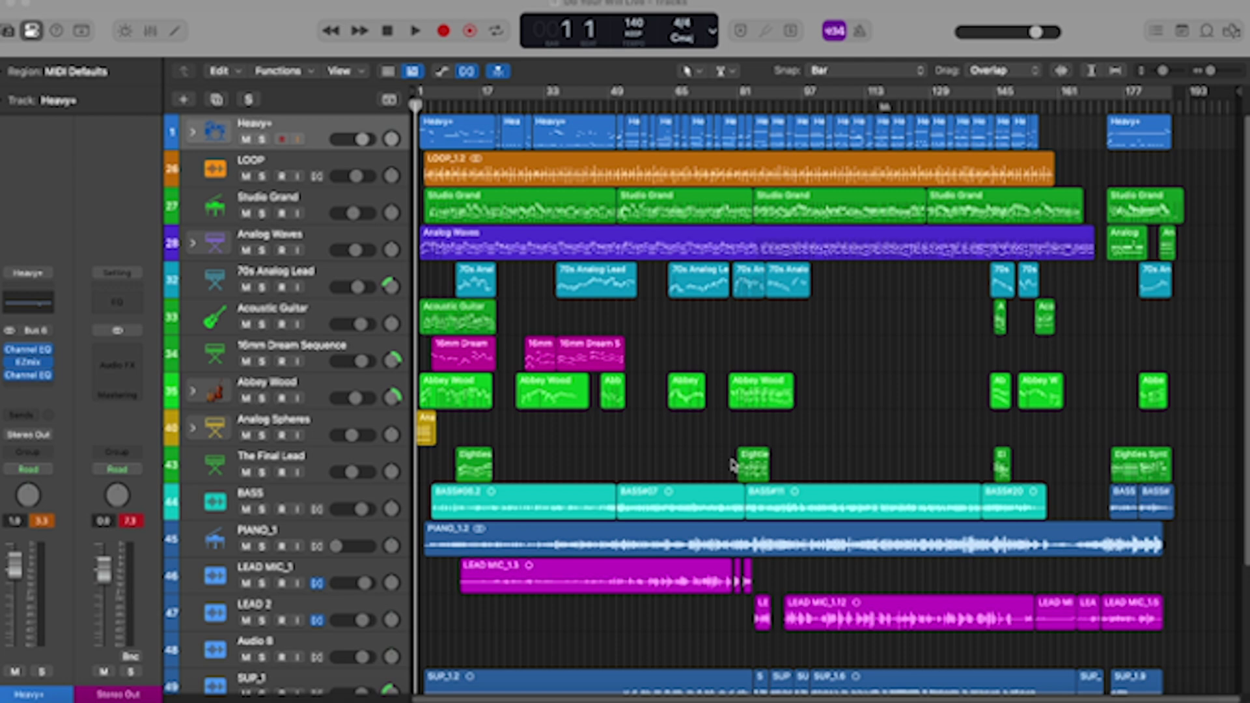
Play the full arrangement from the beginning, skip ahead to about bar 74, and stop playback near bar 158.
{"action": "key", "text": "space"}
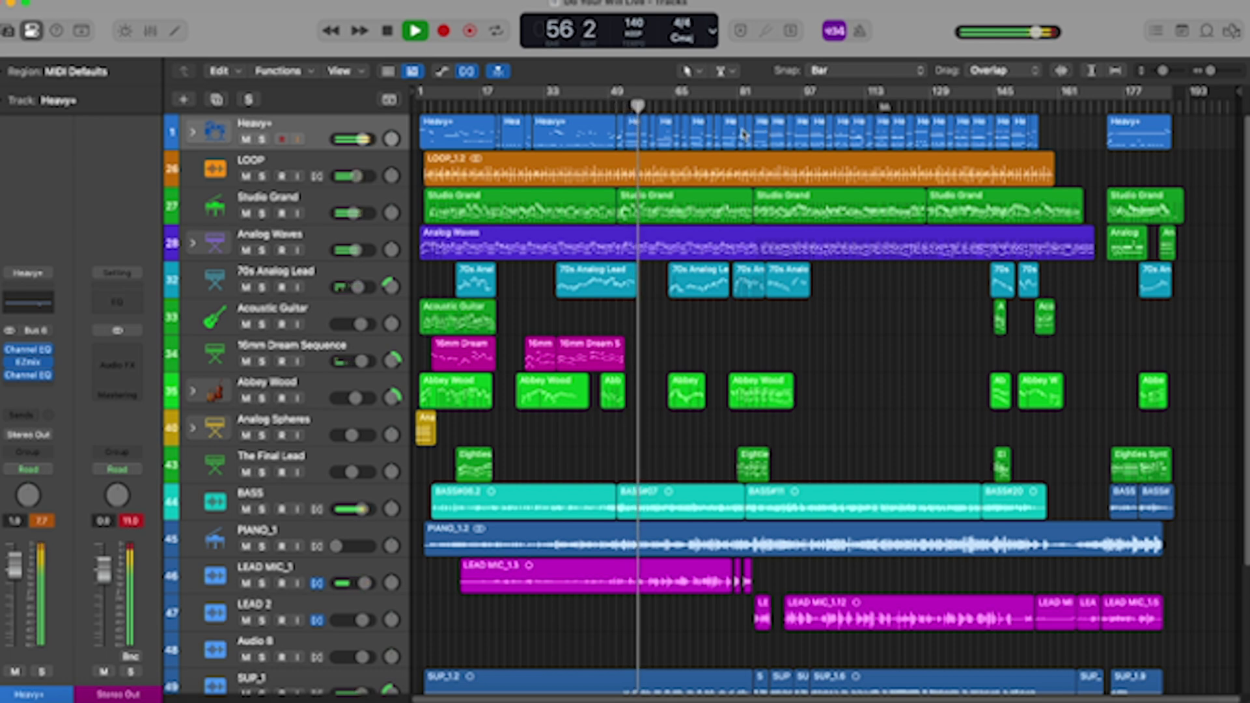
{"action": "left_click", "coordinate": [709, 110]}
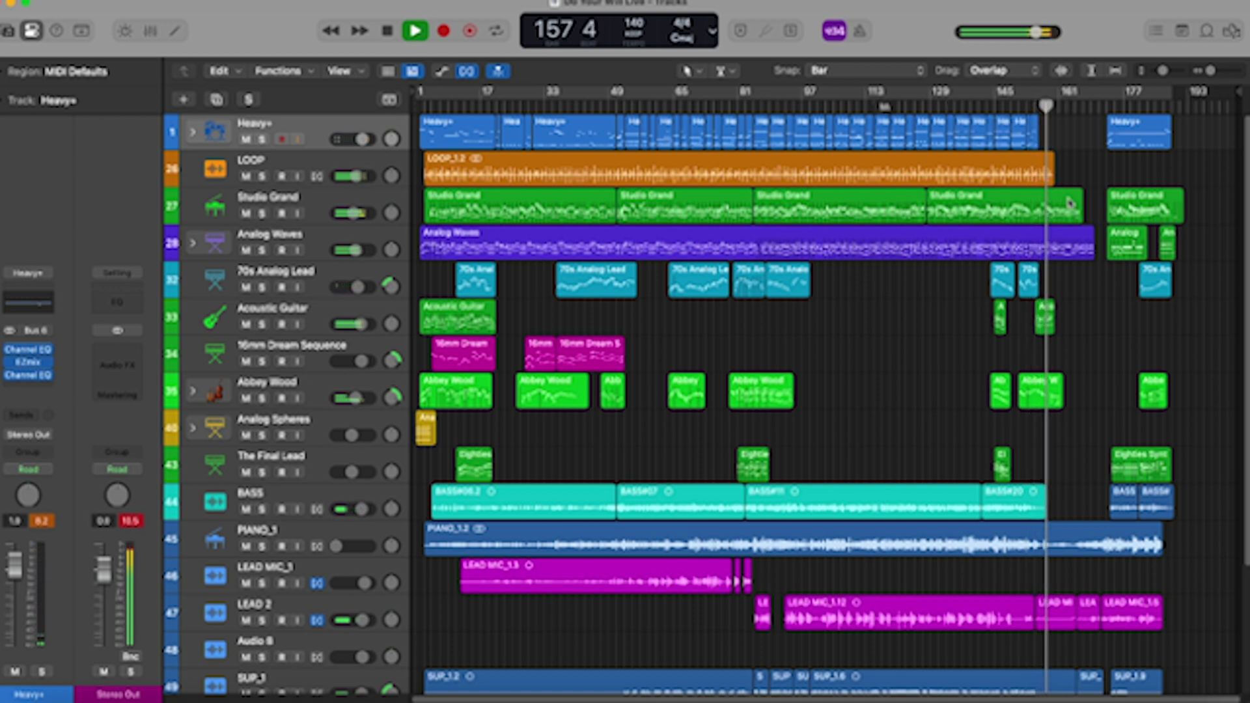
{"action": "key", "text": "space"}
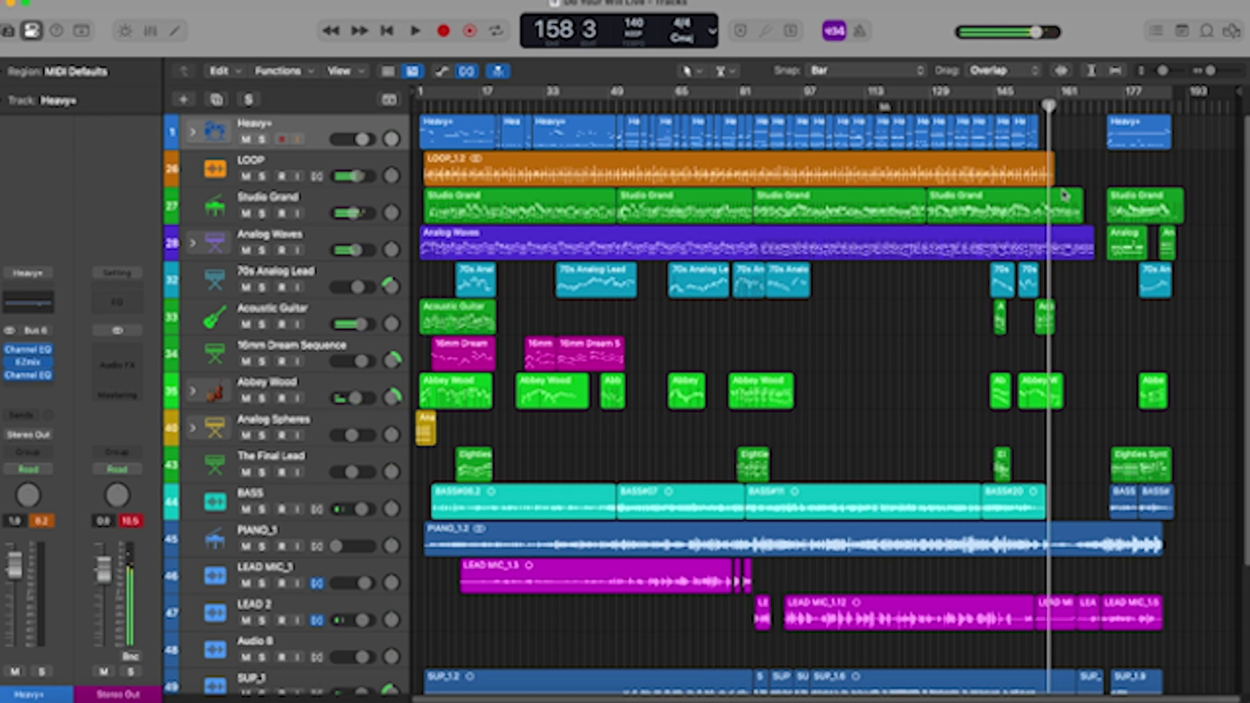
Play the song's final section from bar 172 to its end and return the playhead to bar 1.
{"action": "left_click", "coordinate": [1110, 106]}
{"action": "left_click", "coordinate": [1105, 106]}
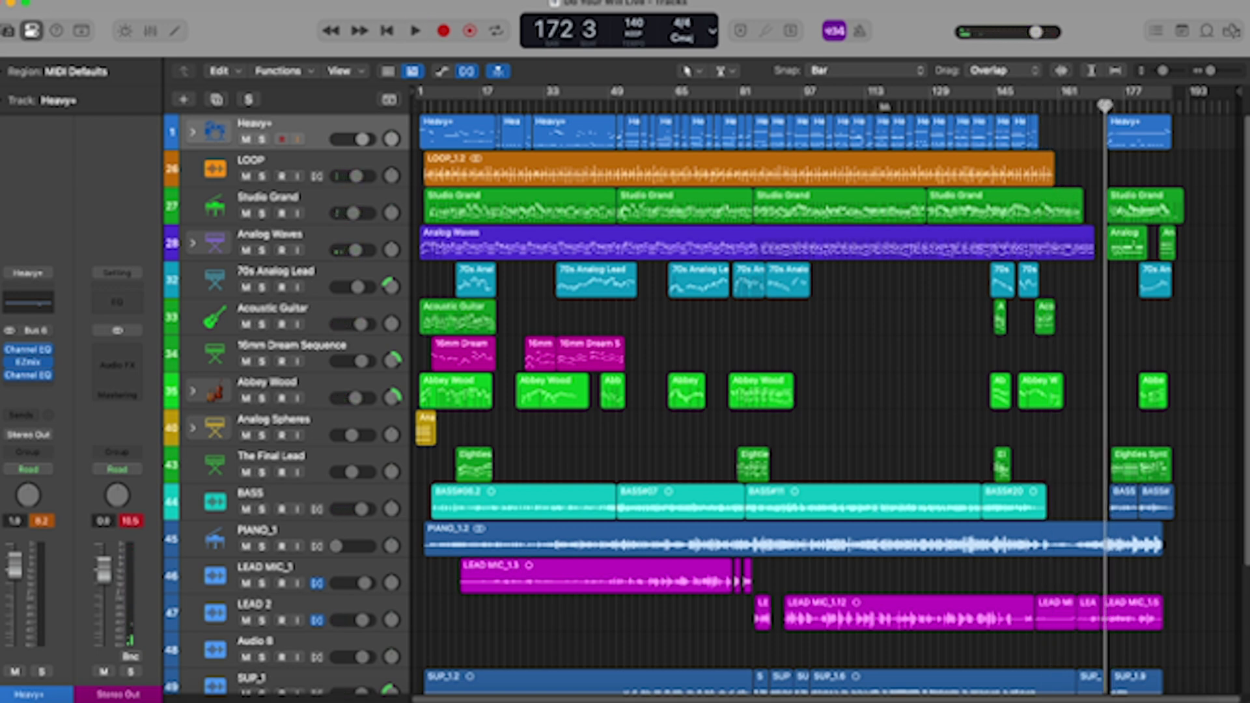
{"action": "key", "text": "space"}
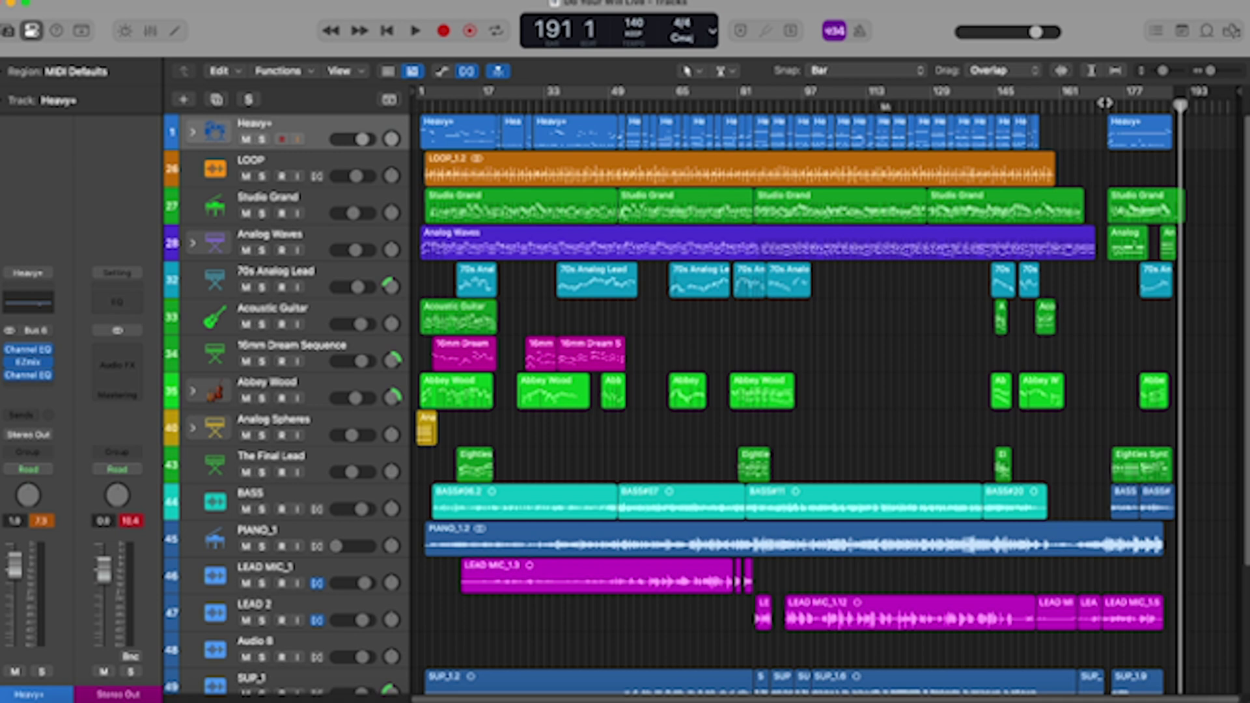
{"action": "key", "text": "Return"}
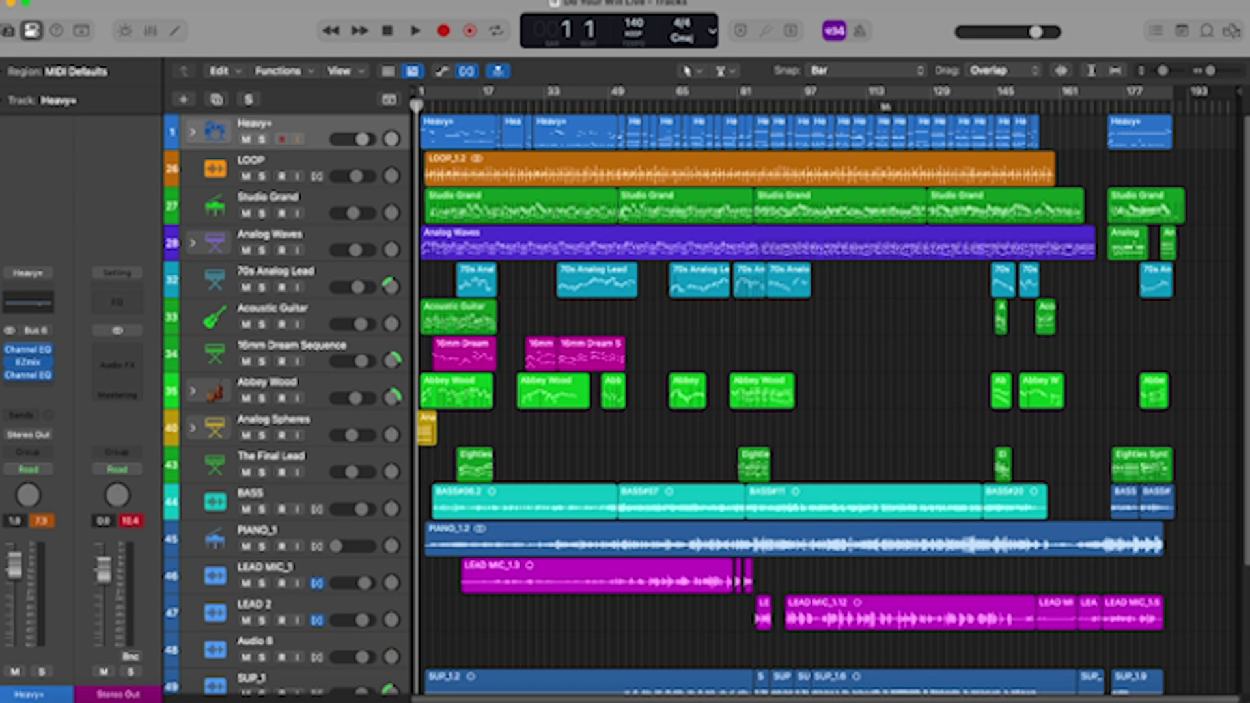
Audition the LOOP track in solo from bar 43, then stop playback and unsolo the track.
{"action": "left_click", "coordinate": [584, 101]}
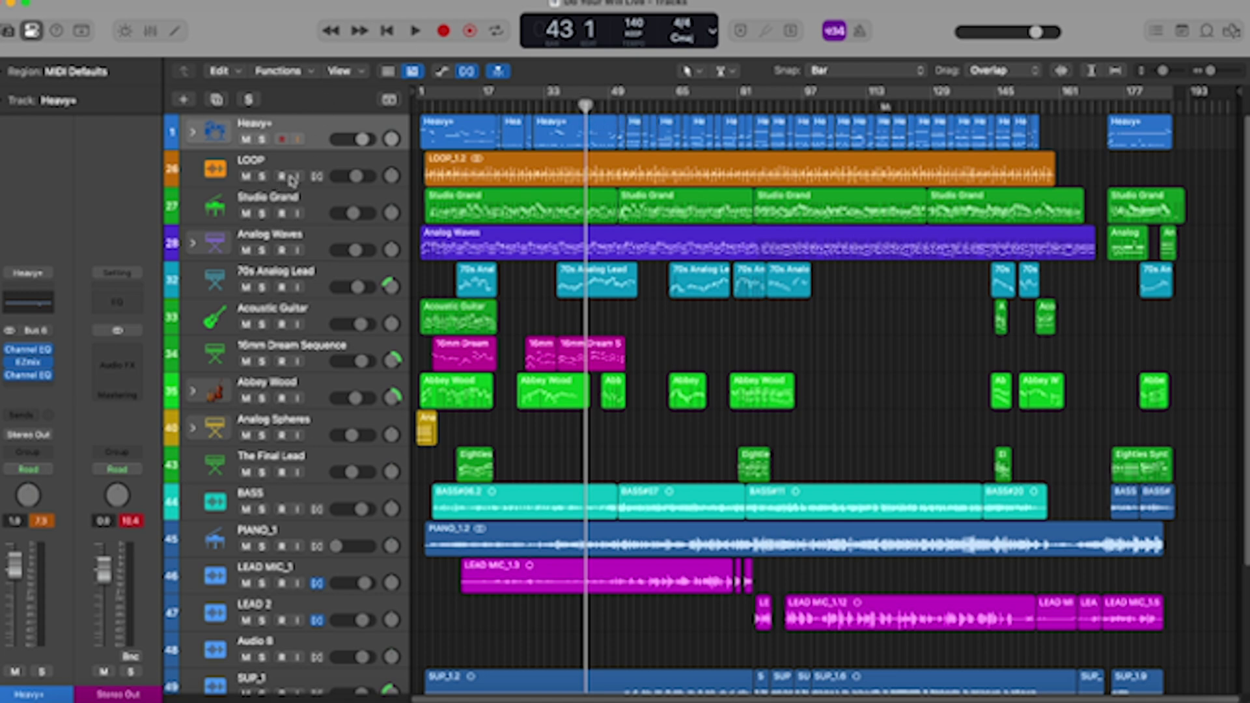
{"action": "left_click", "coordinate": [263, 176]}
{"action": "key", "text": "space"}
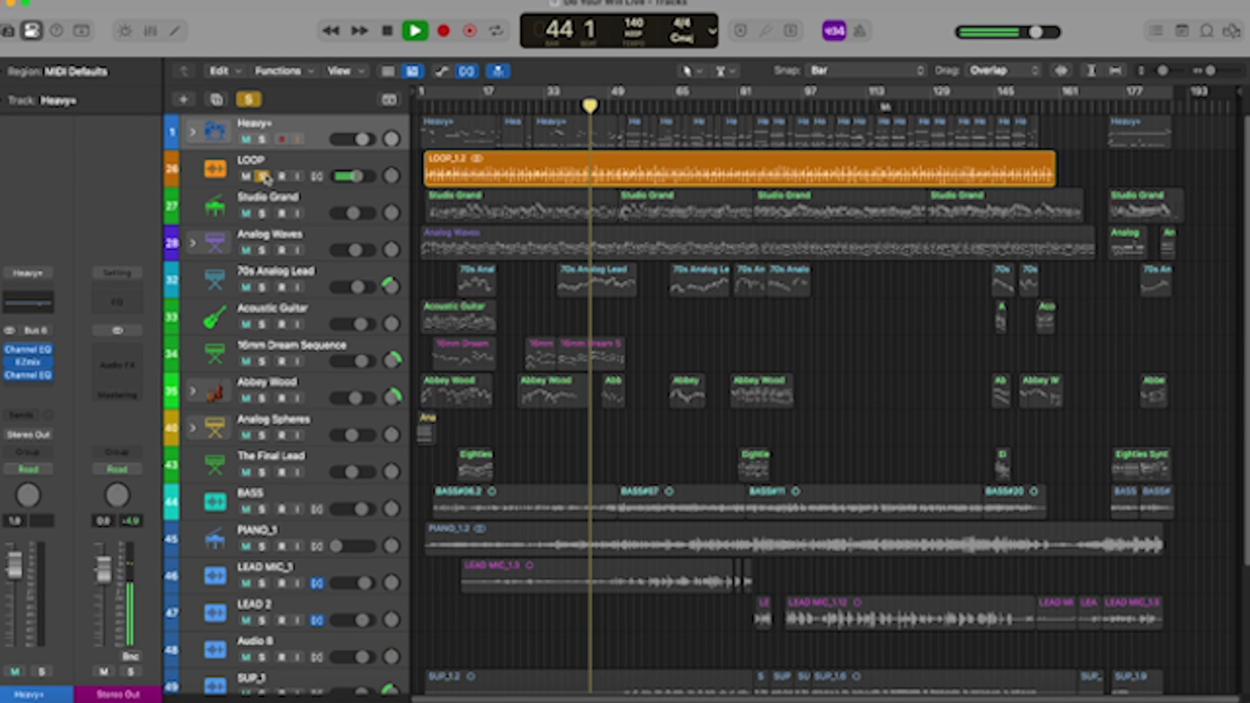
{"action": "left_click", "coordinate": [264, 176]}
{"action": "key", "text": "space"}
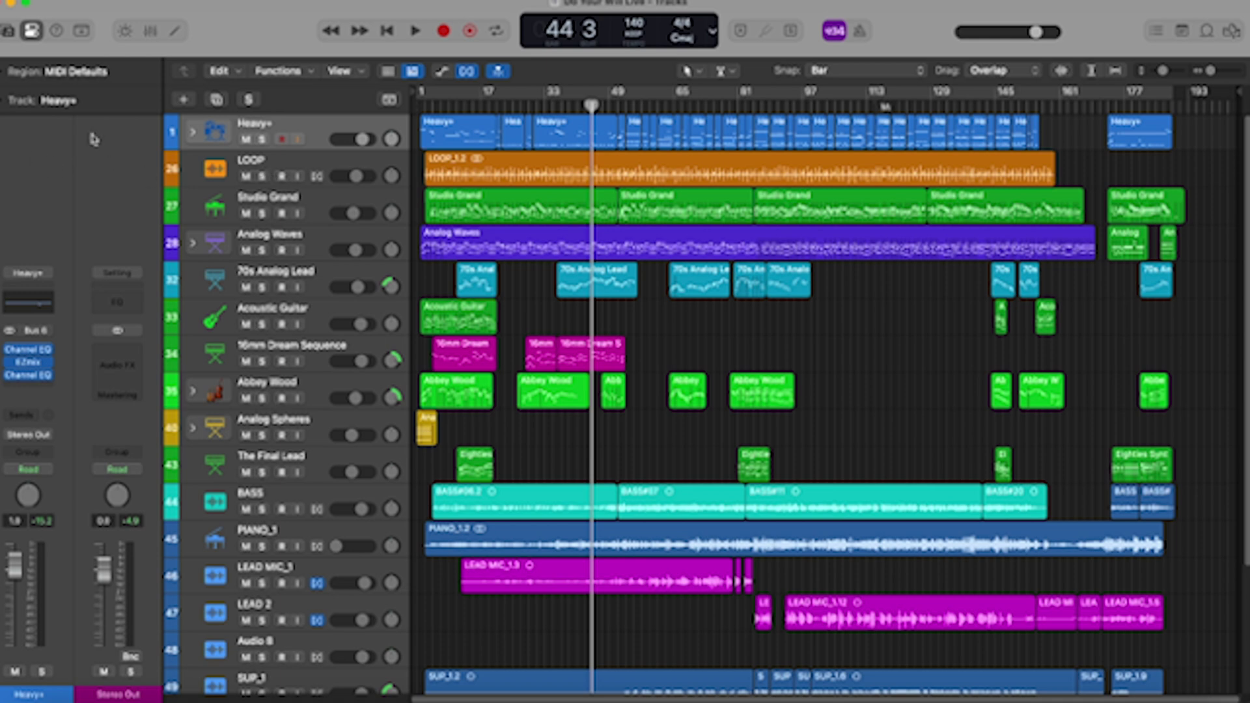
Select the PIANO_1 region and look over the vocal tracks down to TENNNO_1, leaving cycle mode off.
{"action": "left_click", "coordinate": [450, 91]}
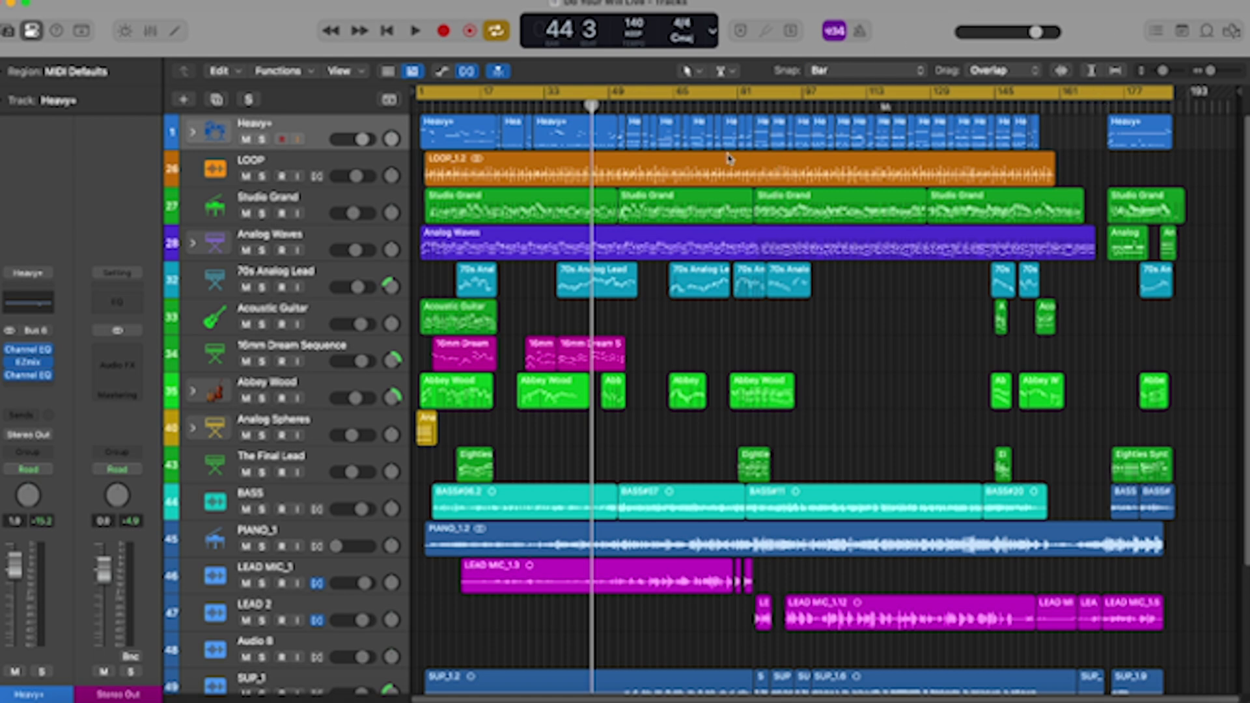
{"action": "left_click", "coordinate": [472, 550]}
{"action": "scroll", "coordinate": [472, 553], "scroll_direction": "down", "scroll_amount": 5}
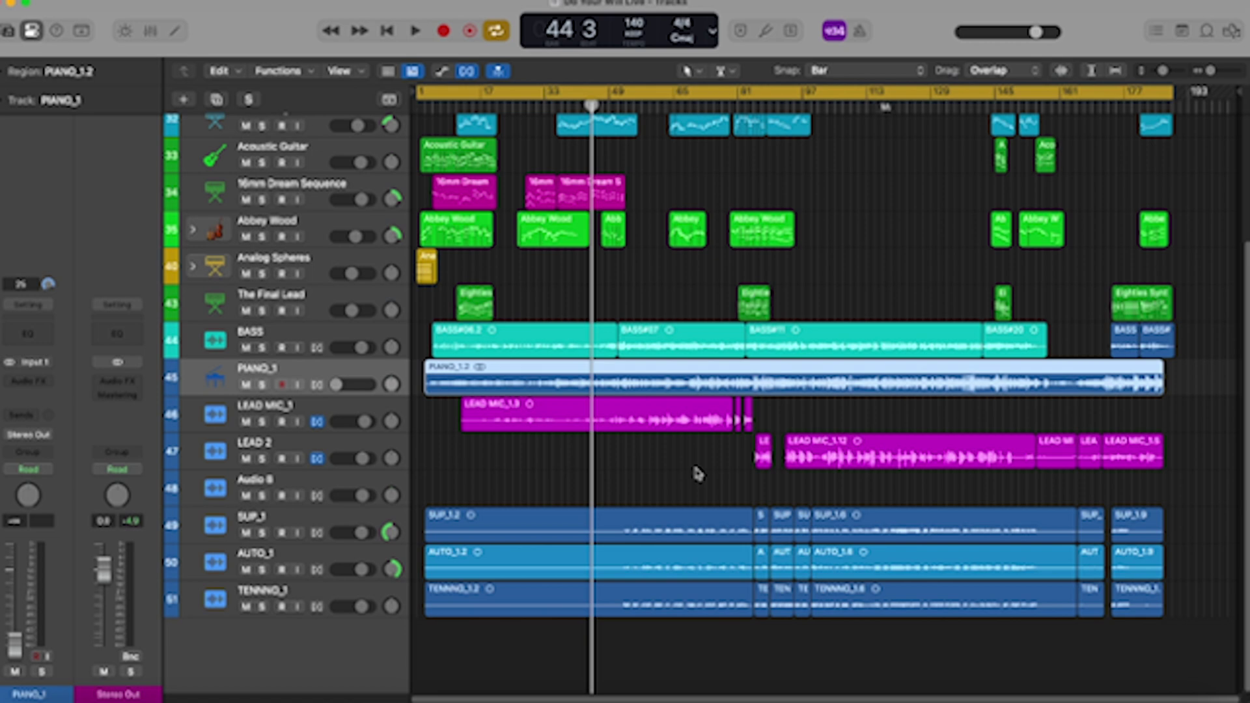
{"action": "scroll", "coordinate": [697, 474], "scroll_direction": "up", "scroll_amount": 5}
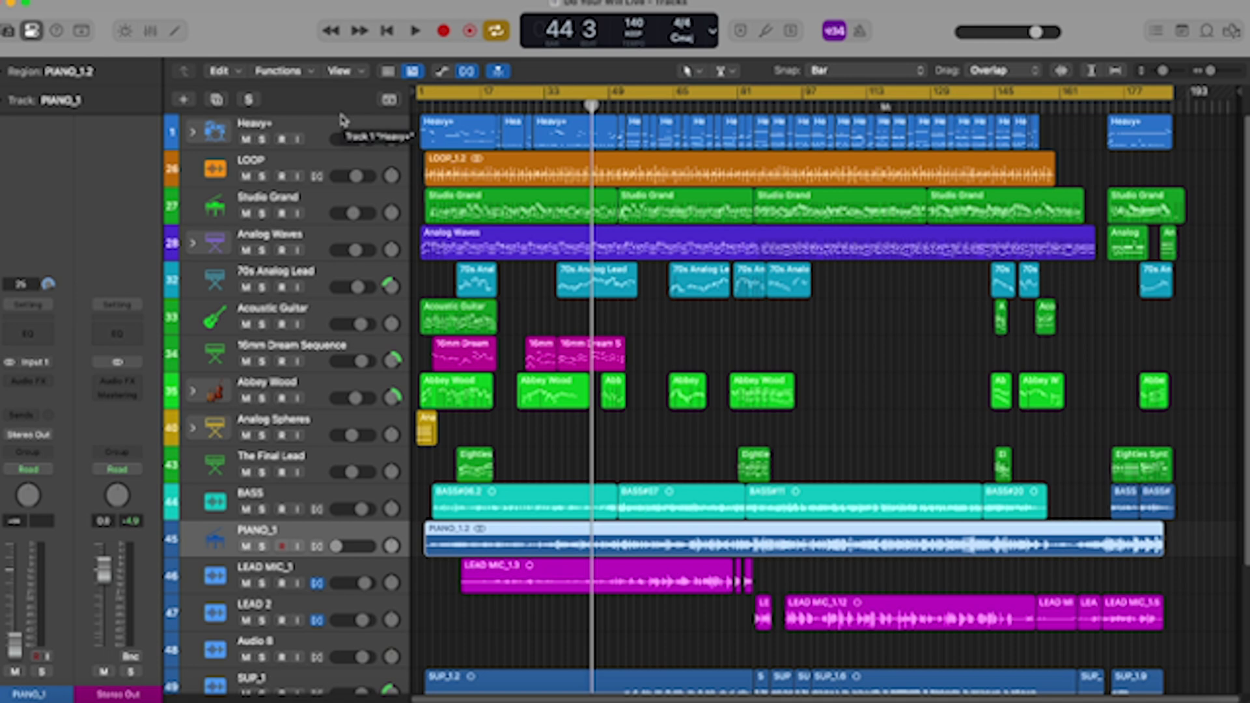
{"action": "key", "text": "c"}
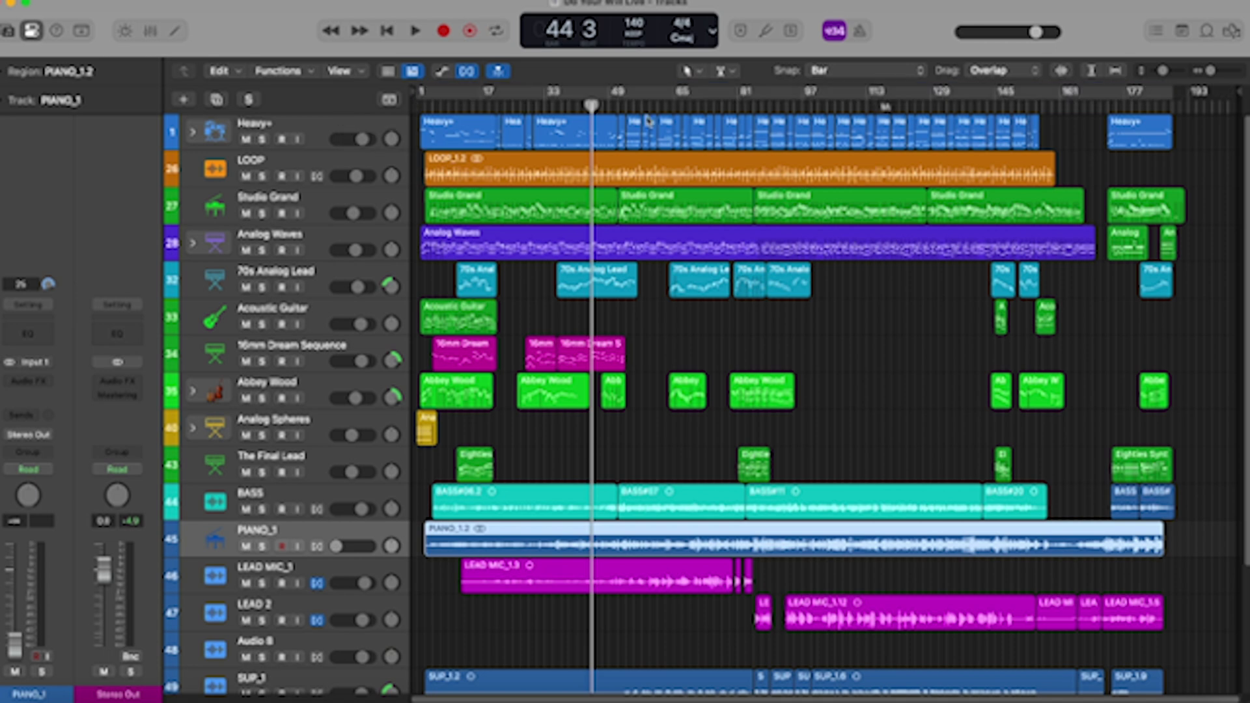
Play the ending section with all tracks from bar 174 and stop near bar 178.
{"action": "left_click", "coordinate": [1108, 104]}
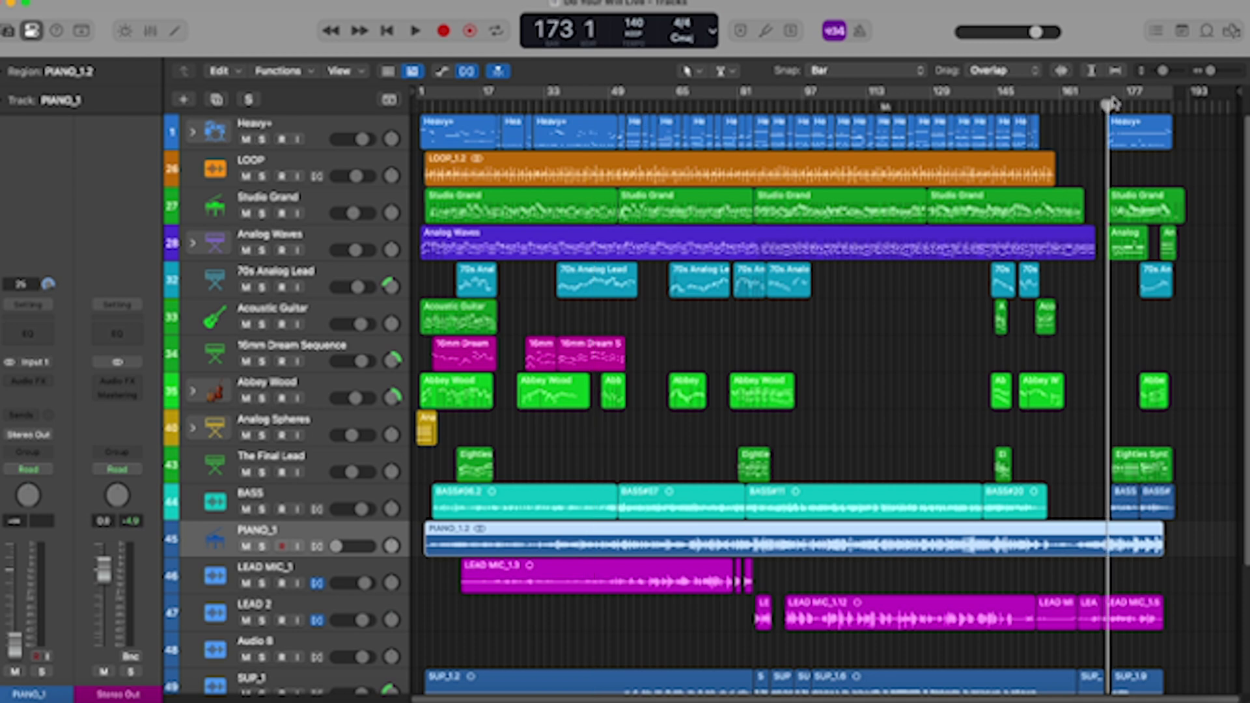
{"action": "left_click_drag", "start_coordinate": [1108, 105], "coordinate": [1109, 103]}
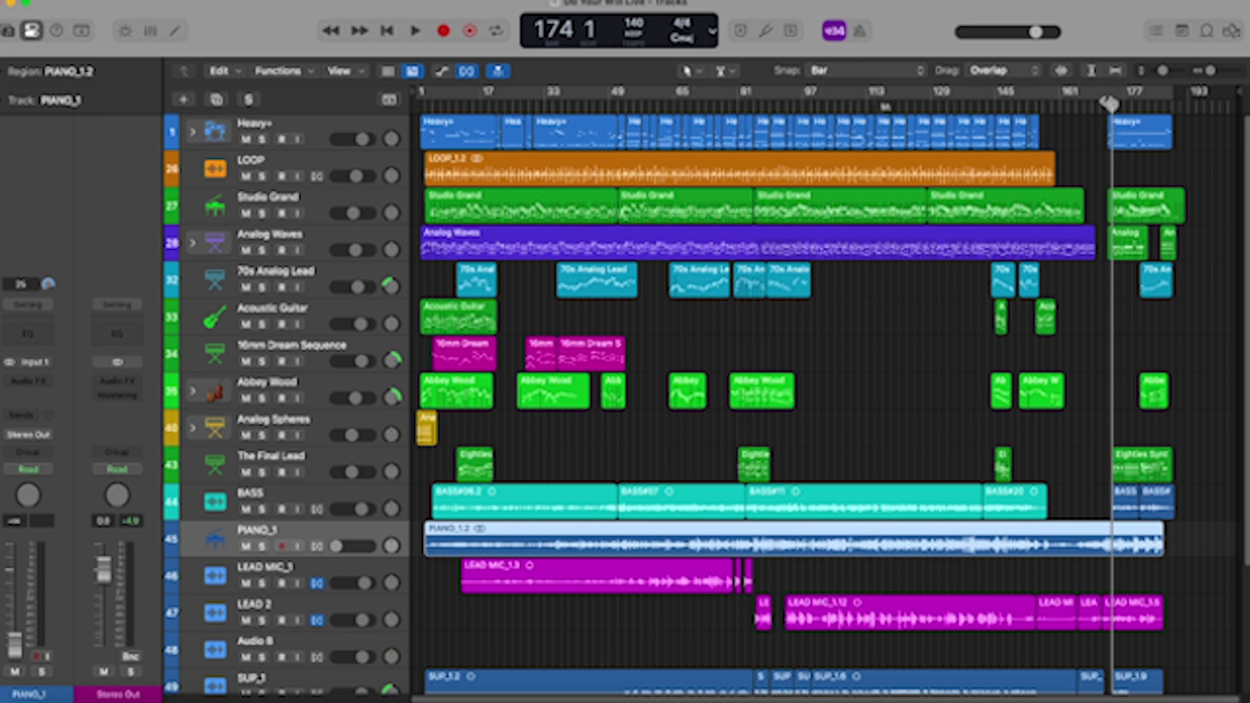
{"action": "key", "text": "space"}
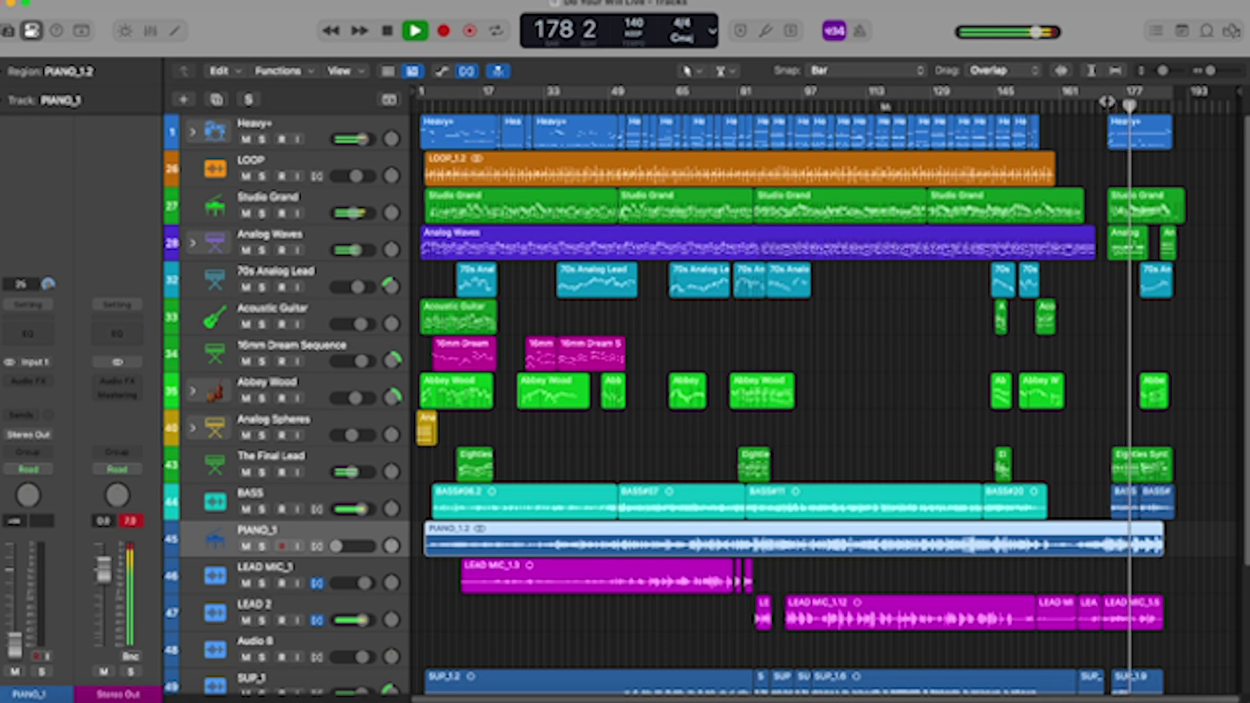
{"action": "key", "text": "space"}
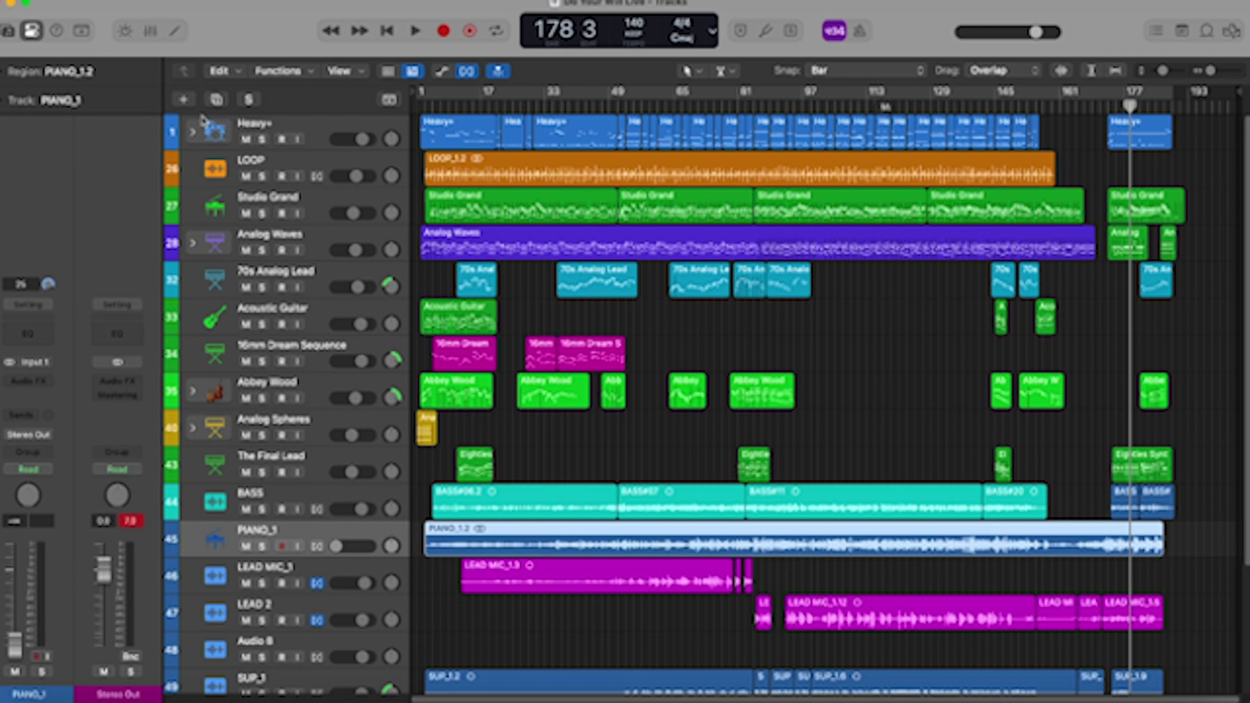
Select the Heavy+ drum track, return the playhead to bar 1, and view its patch under Multi-Channel Kits in the Library.
{"action": "left_click", "coordinate": [202, 140]}
{"action": "key", "text": "Return"}
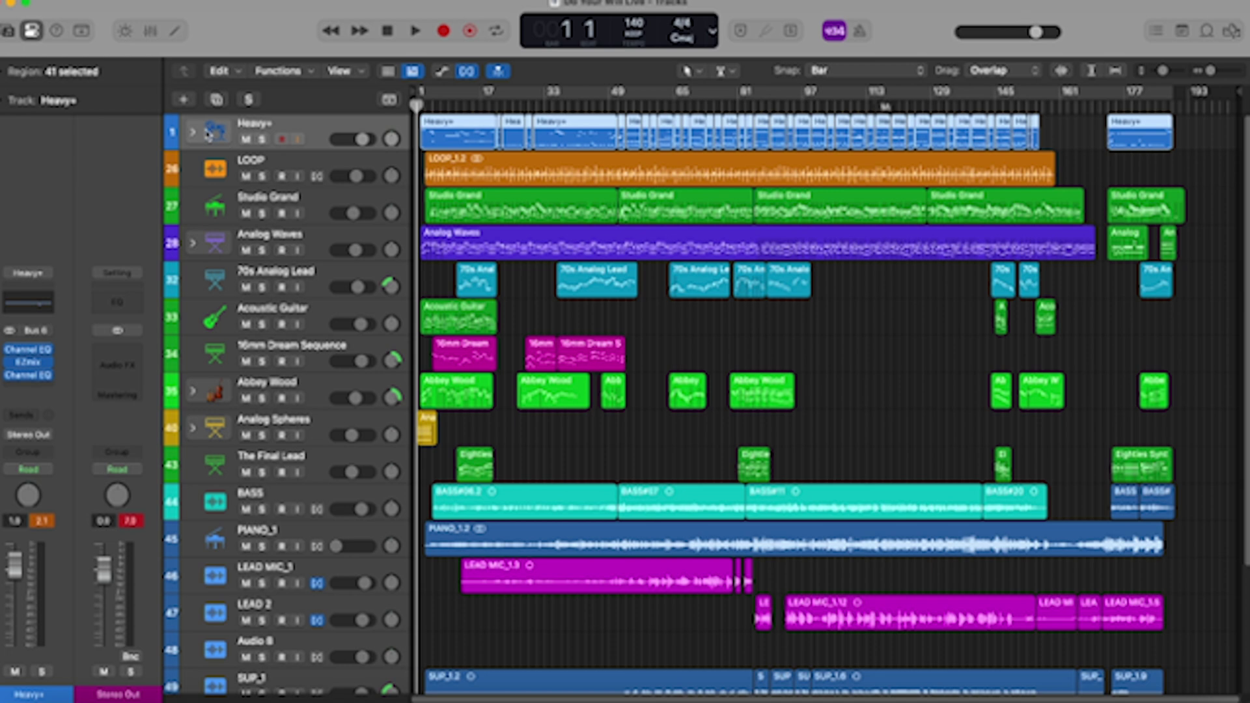
{"action": "left_click", "coordinate": [7, 31]}
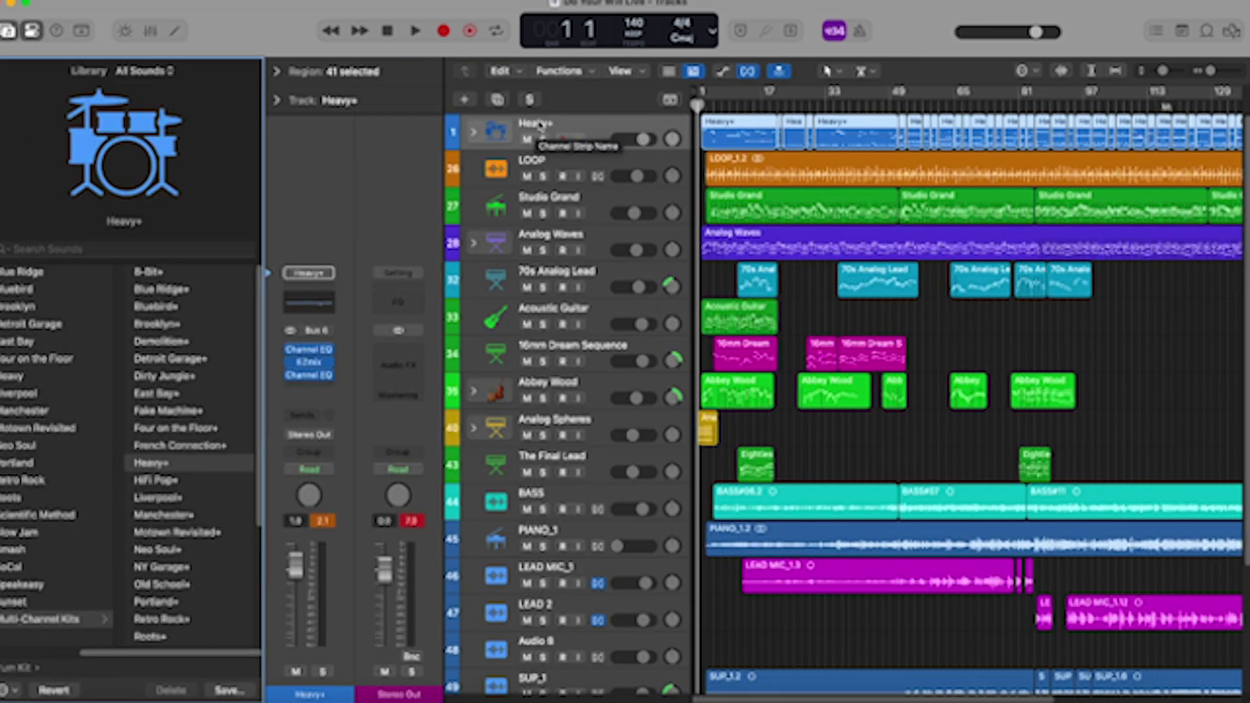
{"action": "left_click", "coordinate": [471, 135]}
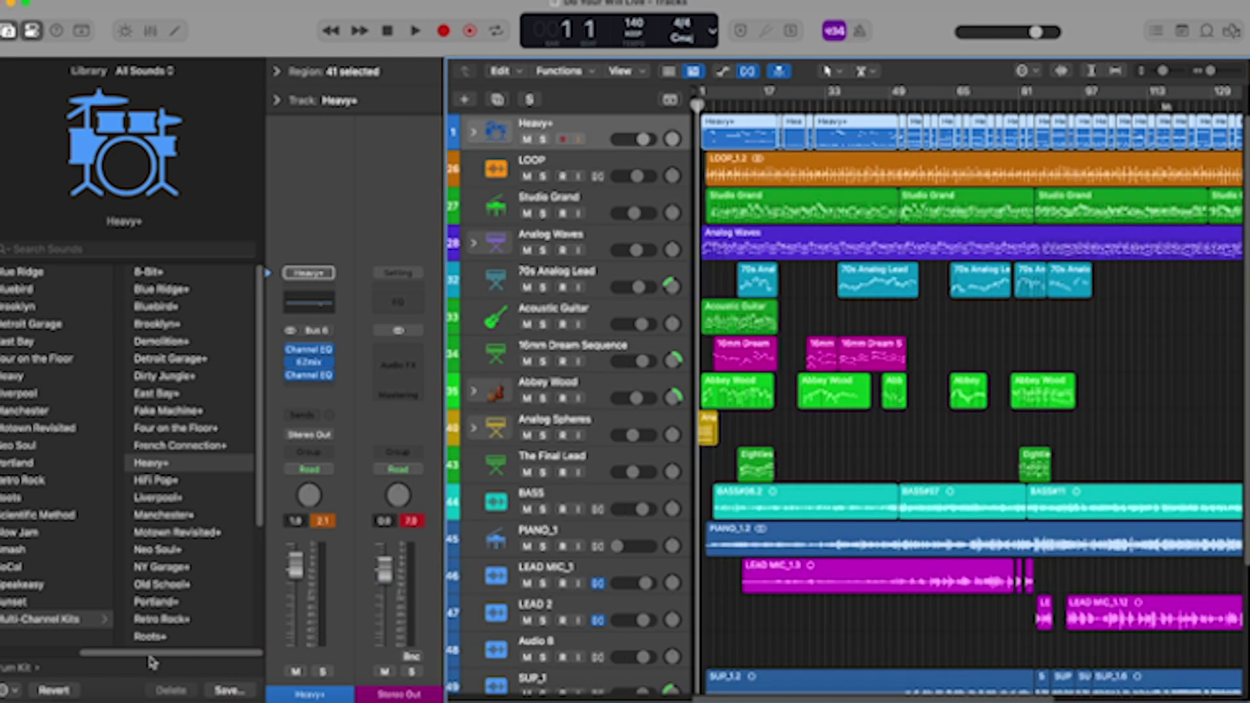
{"action": "left_click_drag", "start_coordinate": [150, 654], "coordinate": [30, 631]}
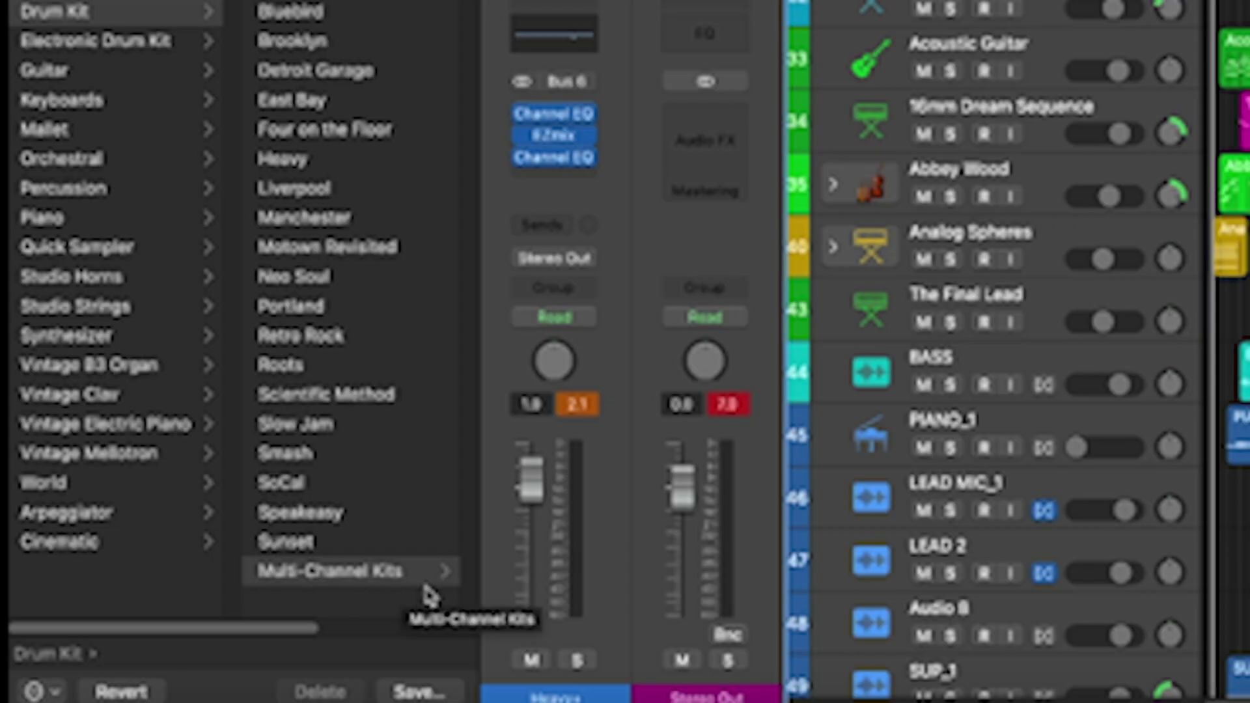
{"action": "left_click_drag", "start_coordinate": [279, 629], "coordinate": [360, 554]}
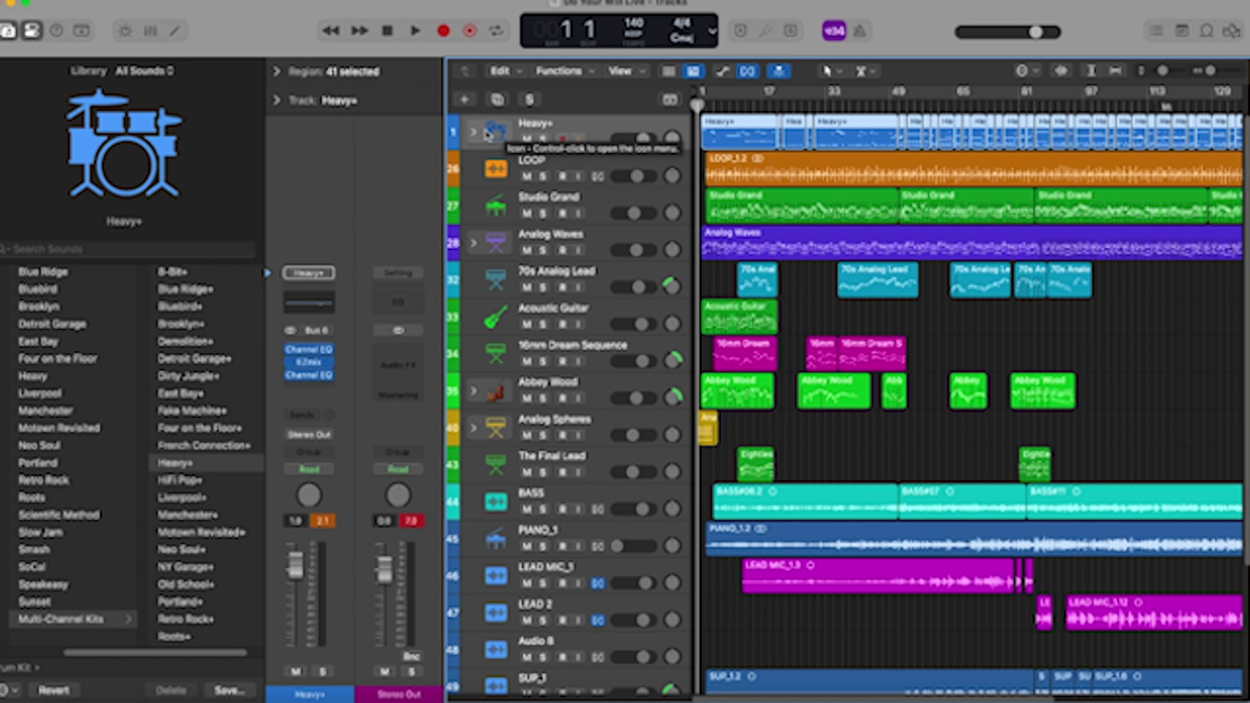
{"action": "key", "text": "y"}
Expand the Heavy+ drum track stack, solo it, and play the drums from about bar 58.
{"action": "left_click", "coordinate": [193, 132]}
{"action": "scroll", "coordinate": [462, 267], "scroll_direction": "up", "scroll_amount": 1}
{"action": "left_click", "coordinate": [272, 138]}
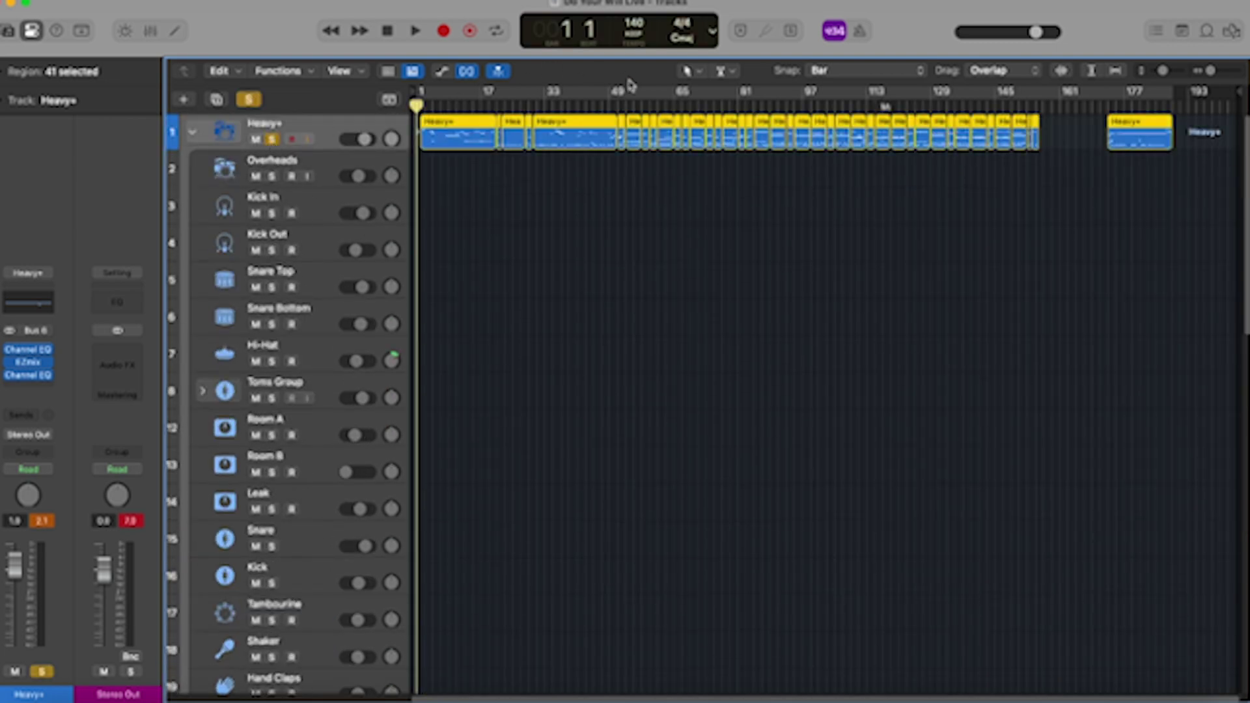
{"action": "double_click", "coordinate": [645, 104]}
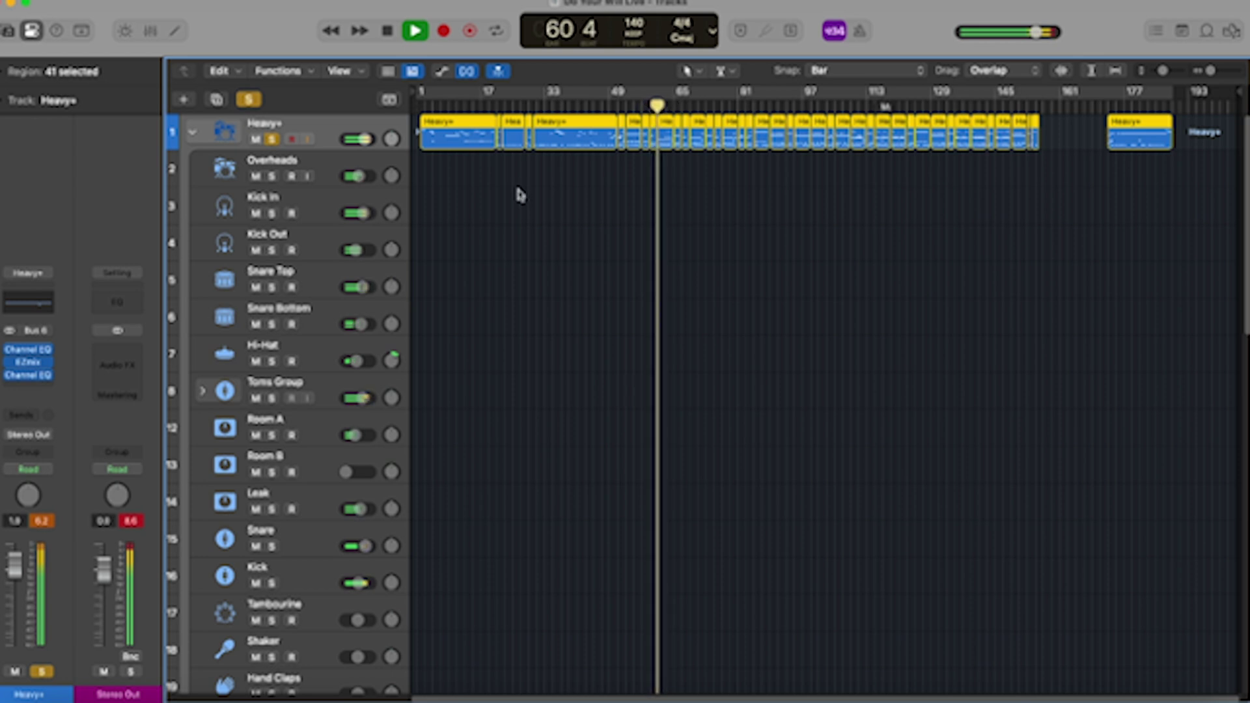
{"action": "key", "text": "space"}
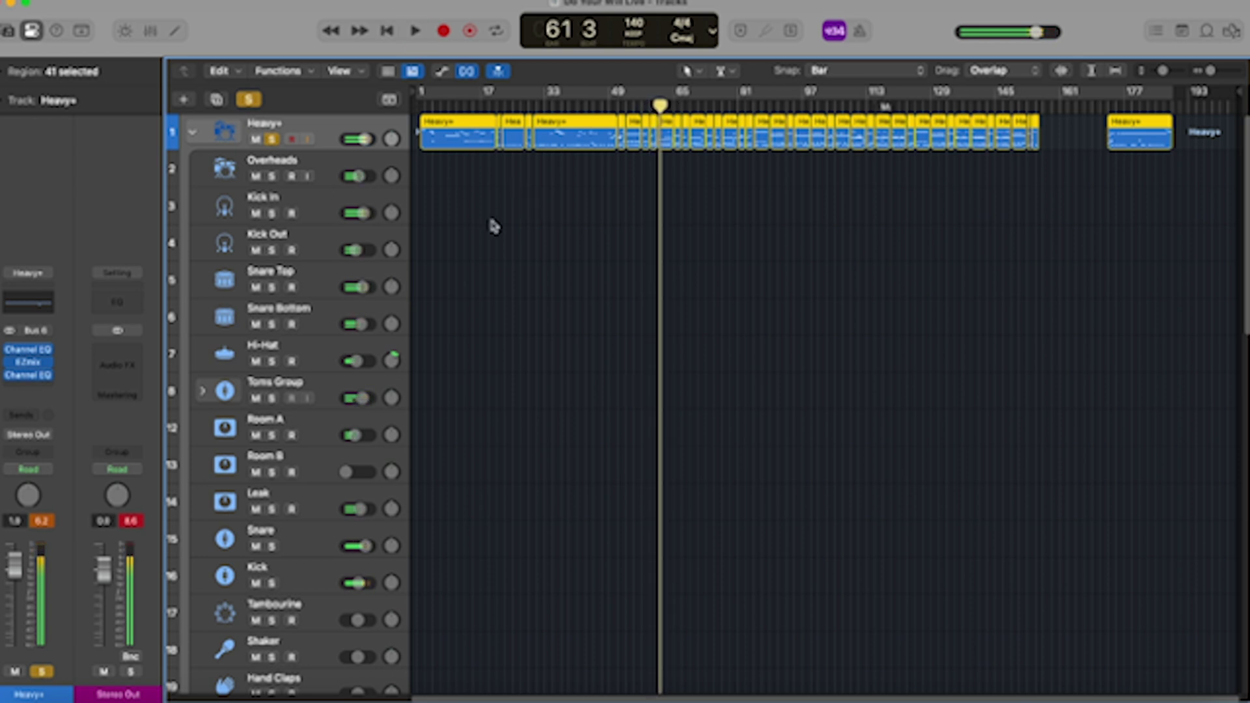
Solo the Kick In track within the drum stack and play a short passage of it.
{"action": "scroll", "coordinate": [525, 279], "scroll_direction": "down", "scroll_amount": 1}
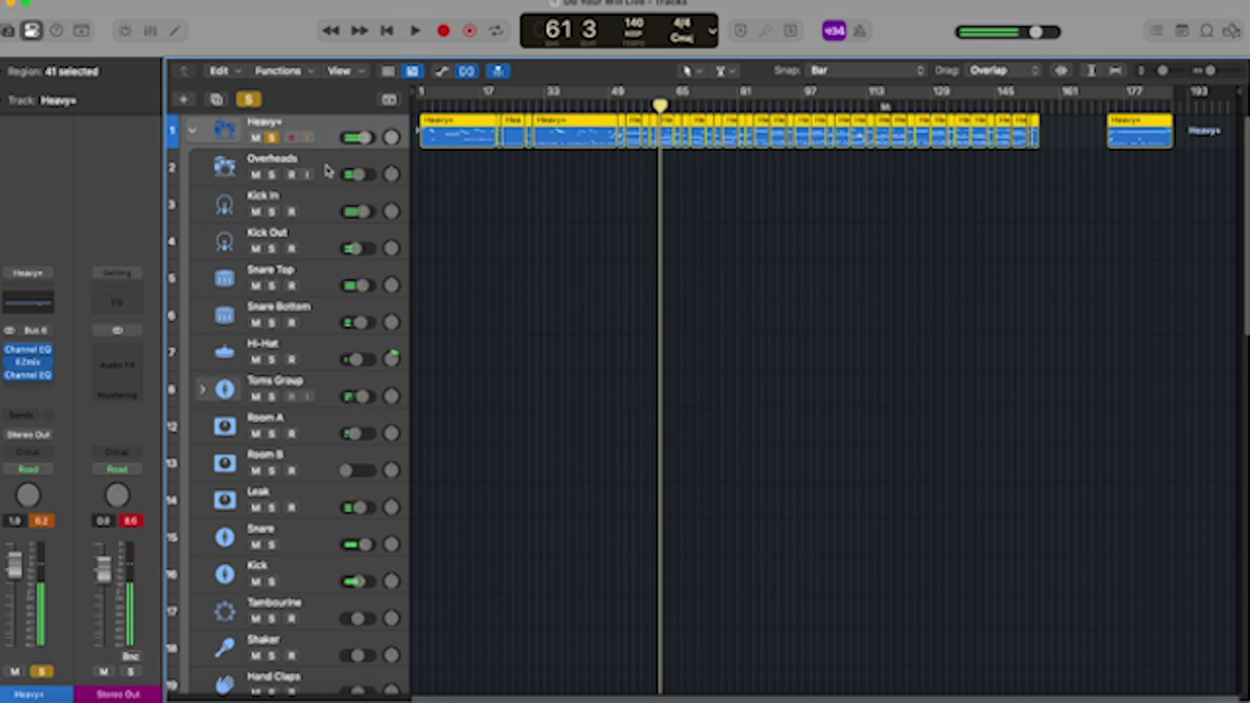
{"action": "left_click", "coordinate": [284, 198]}
{"action": "left_click", "coordinate": [272, 211]}
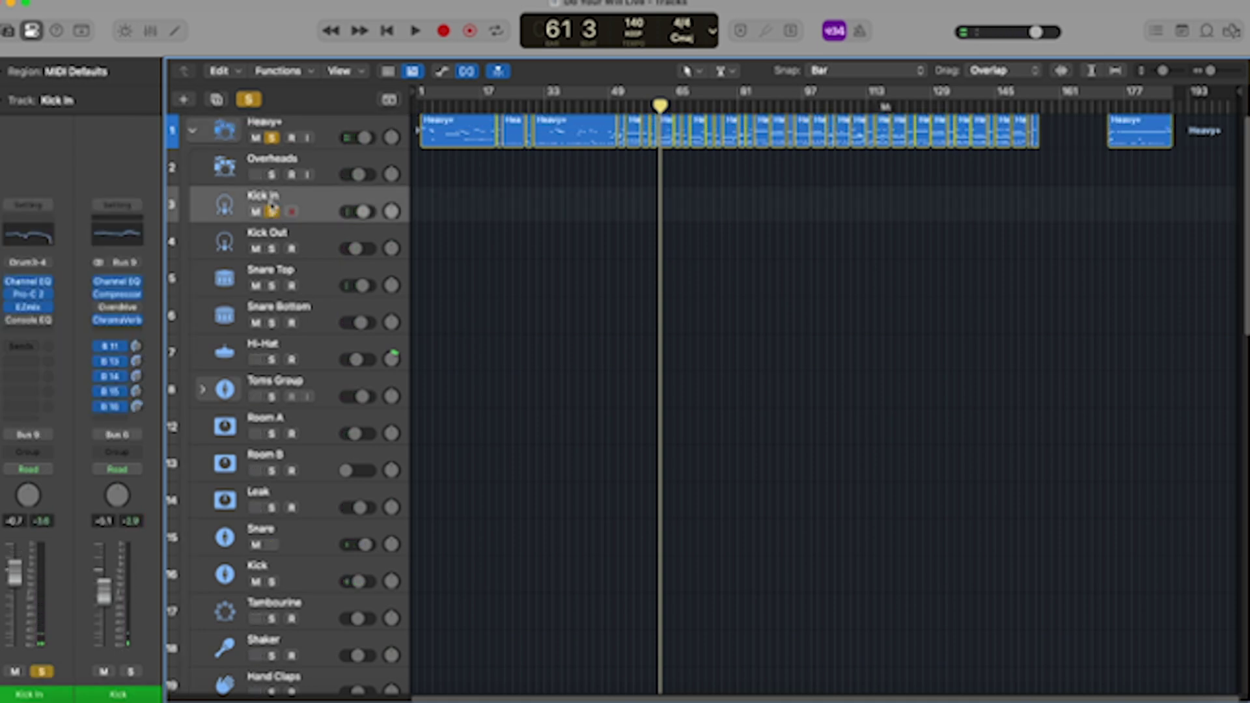
{"action": "key", "text": "space"}
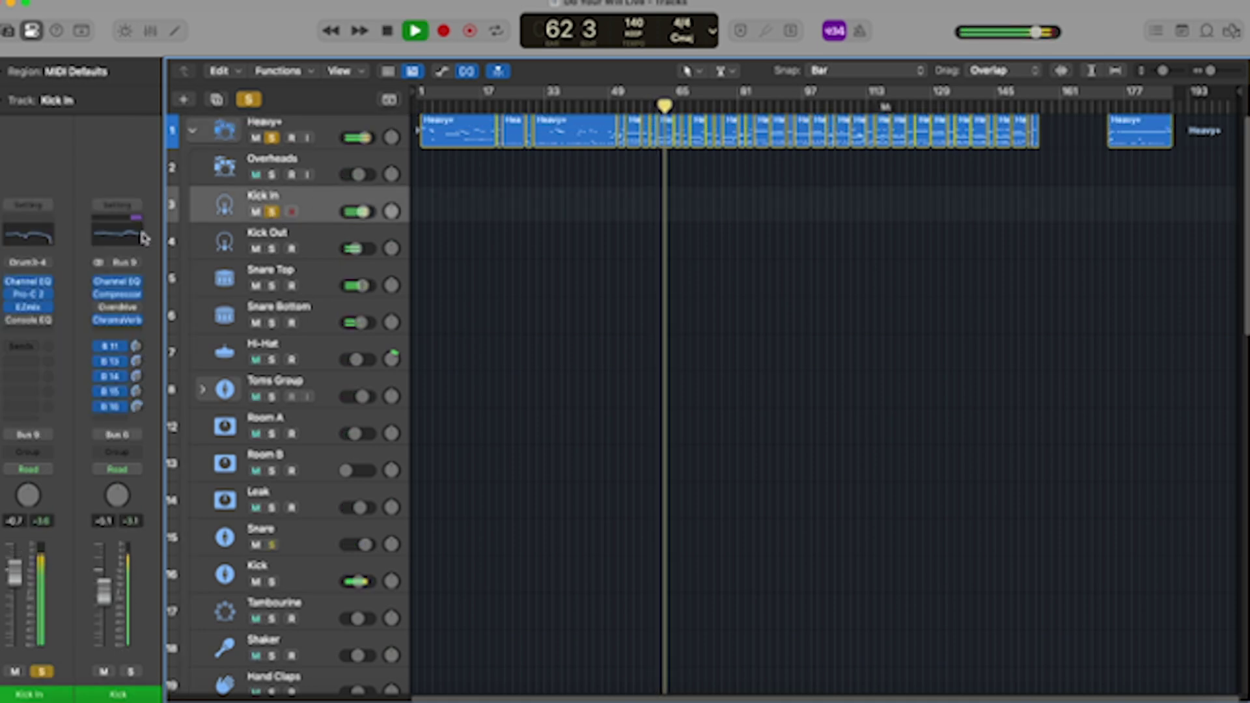
{"action": "key", "text": "space"}
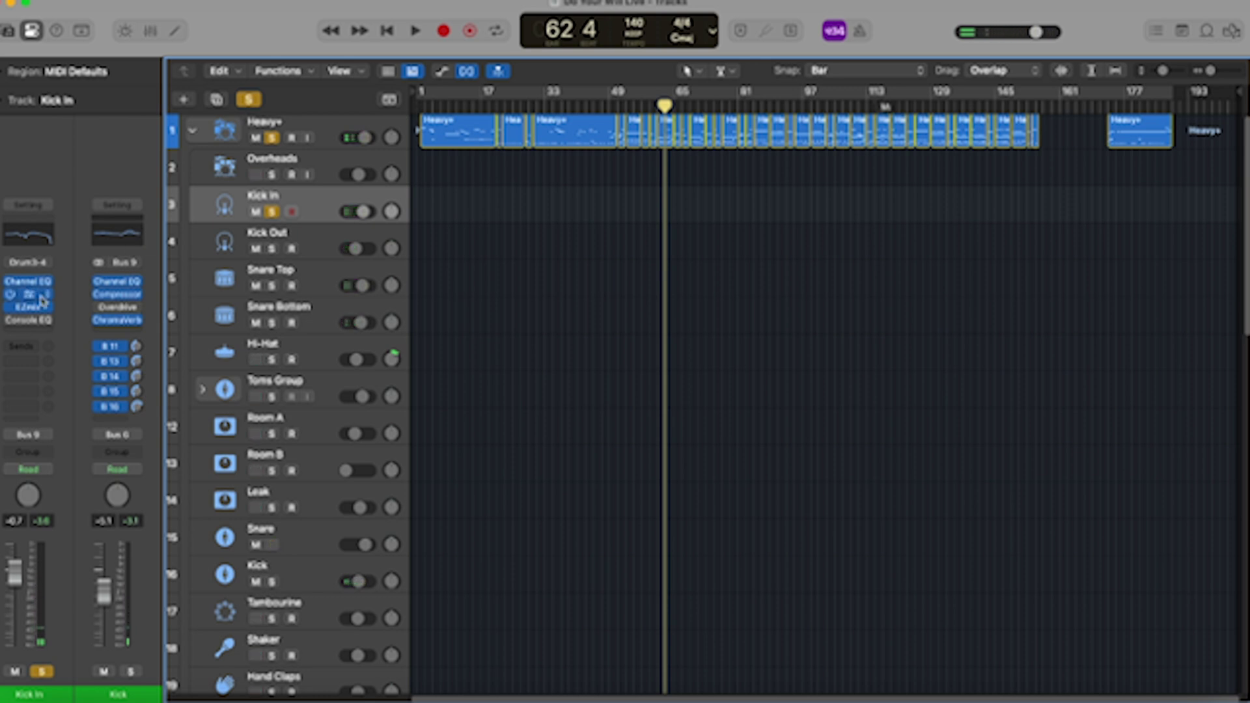
Open the Channel EQ on Kick In, play the kick through it to examine the curve, and close the plug-in.
{"action": "left_click", "coordinate": [36, 320]}
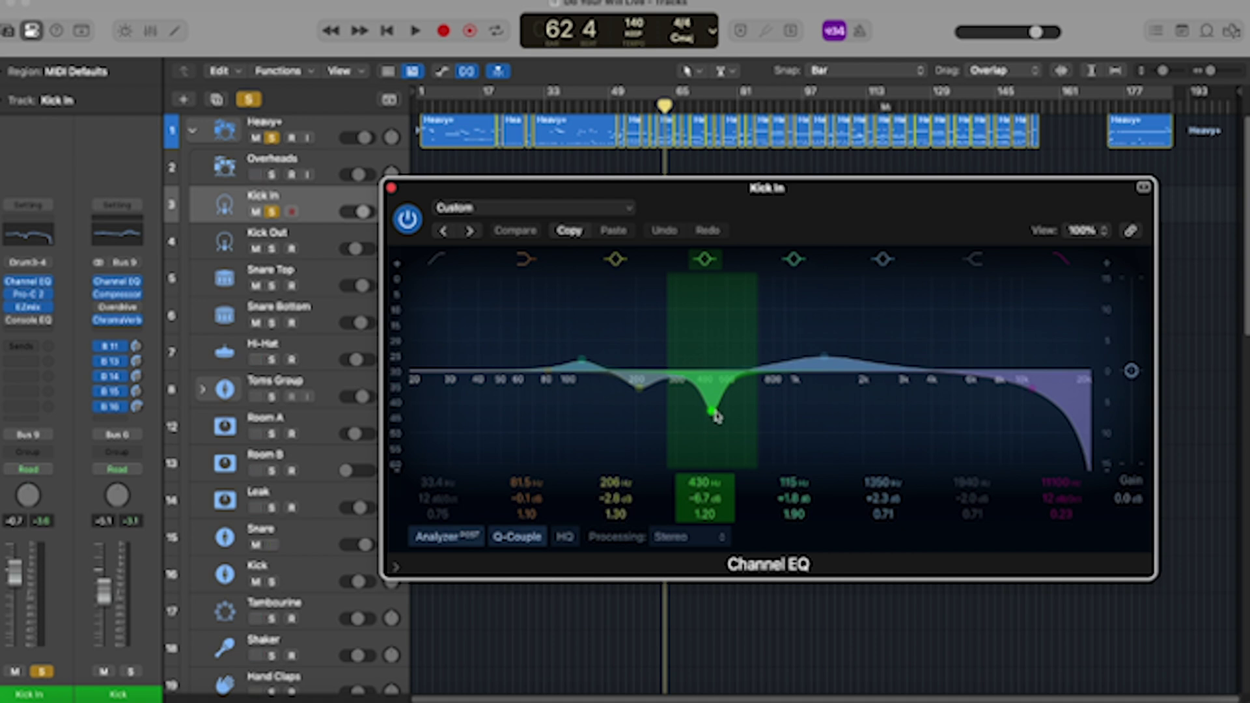
{"action": "key", "text": "space"}
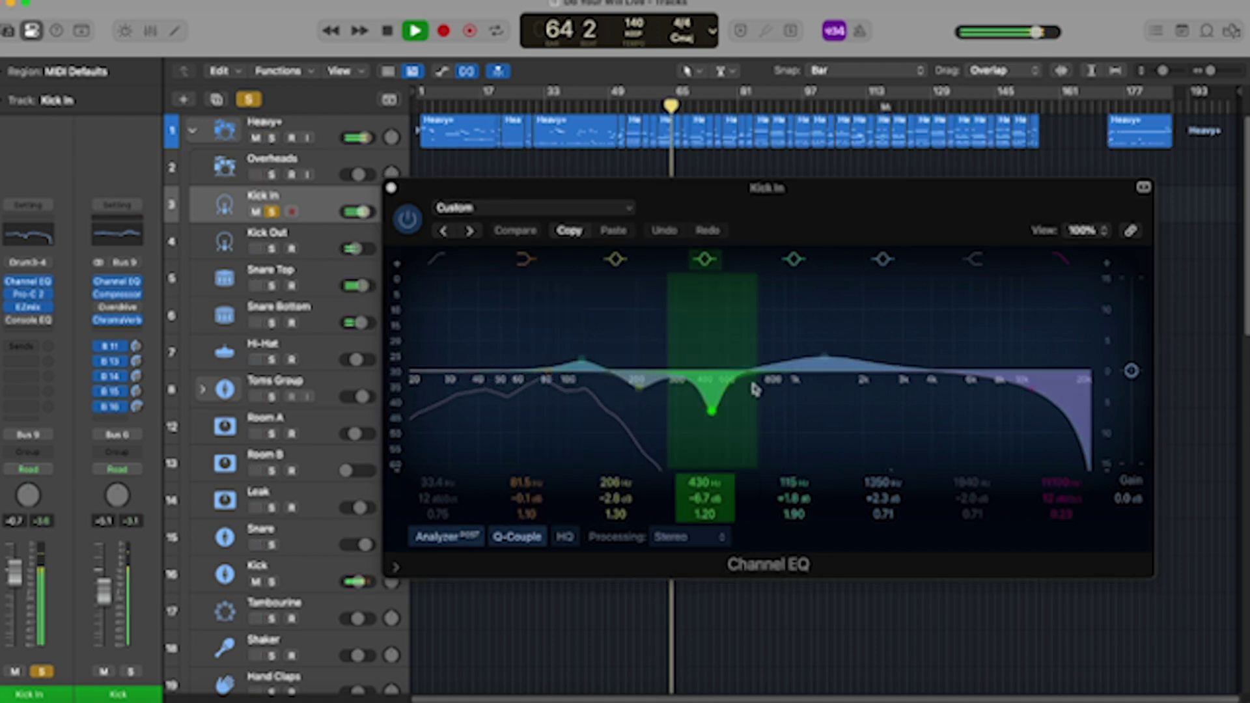
{"action": "key", "text": "space"}
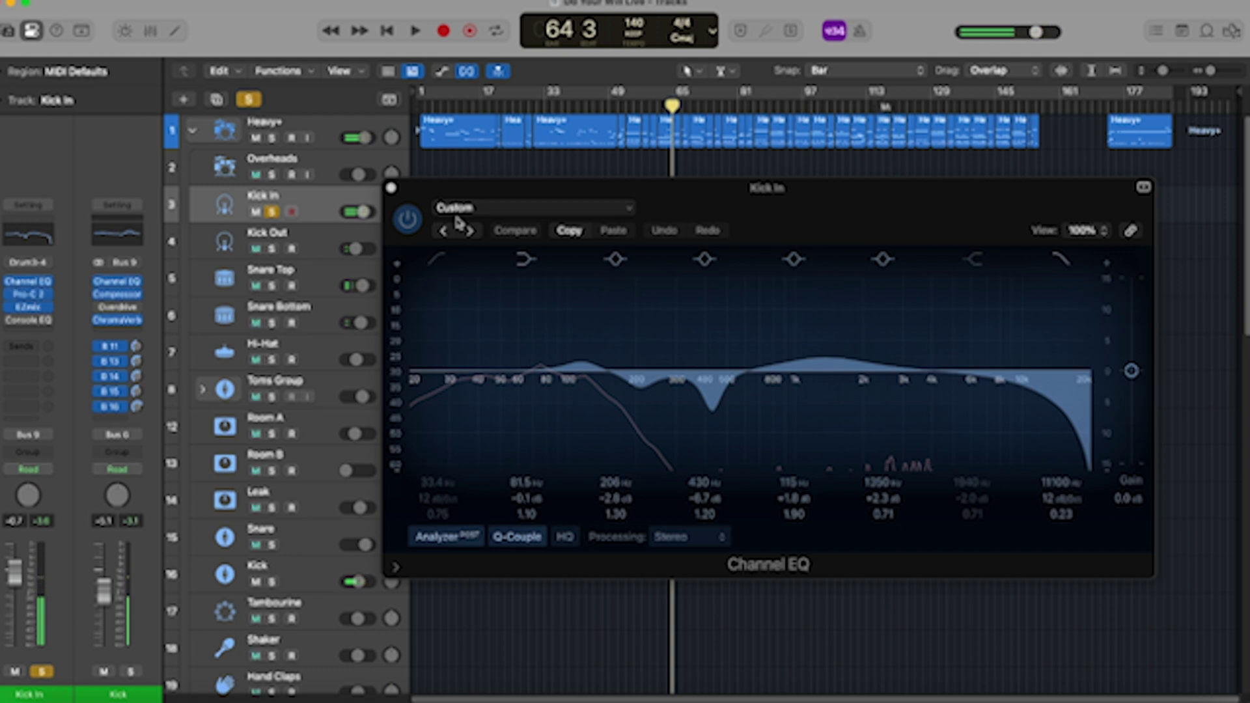
{"action": "left_click", "coordinate": [392, 189]}
Open the Pro-C 2 compressor on Kick In, play the kick through it to examine the gain reduction, and close the plug-in.
{"action": "left_click", "coordinate": [34, 298]}
{"action": "left_click_drag", "start_coordinate": [682, 176], "coordinate": [726, 142]}
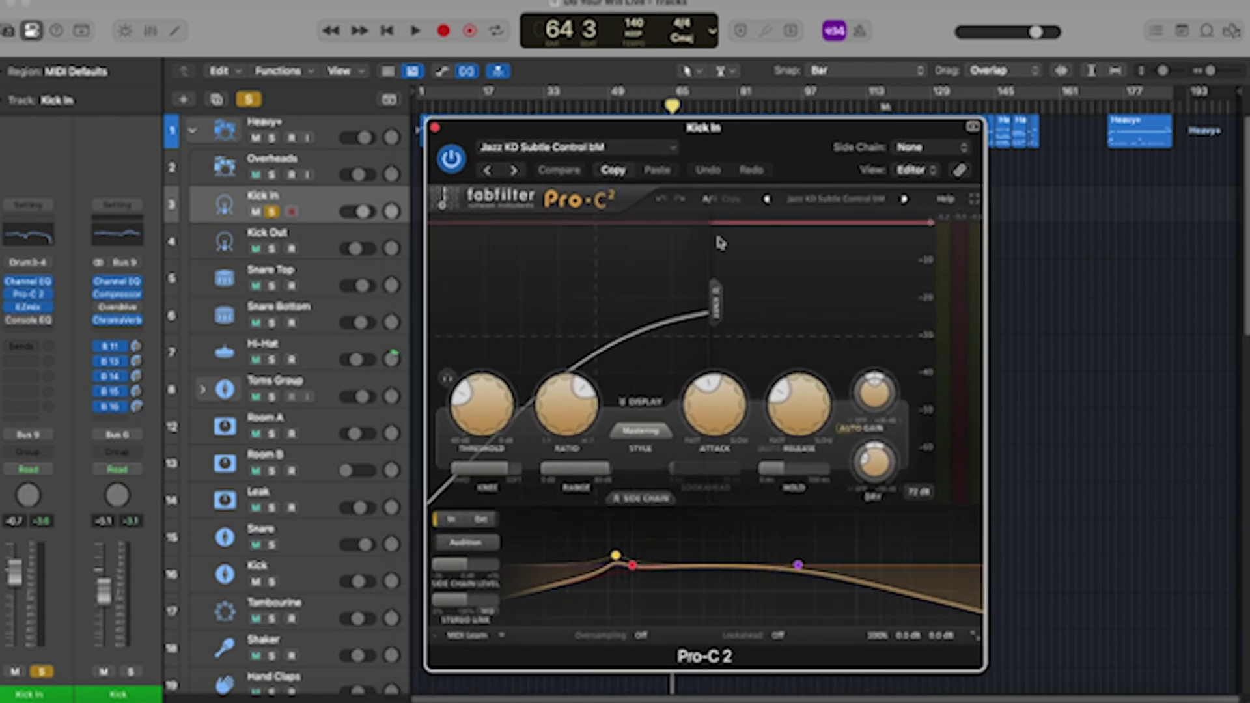
{"action": "mouse_move", "coordinate": [493, 417]}
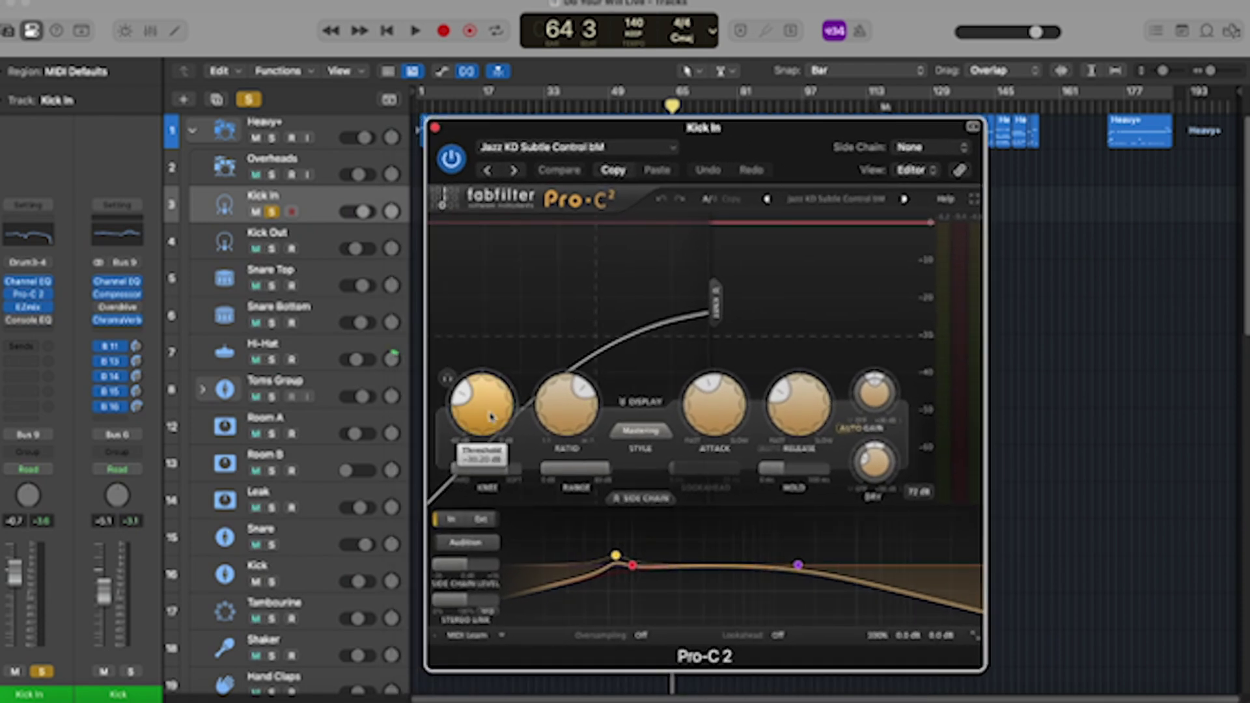
{"action": "key", "text": "space"}
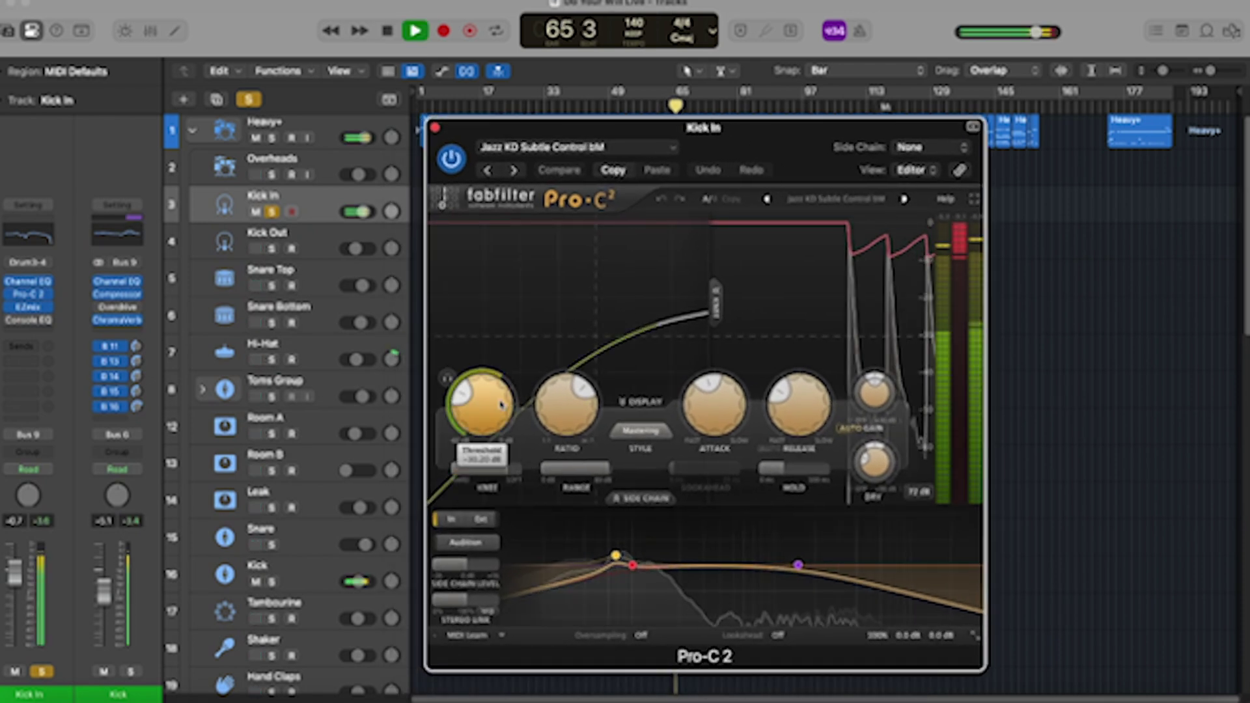
{"action": "key", "text": "space"}
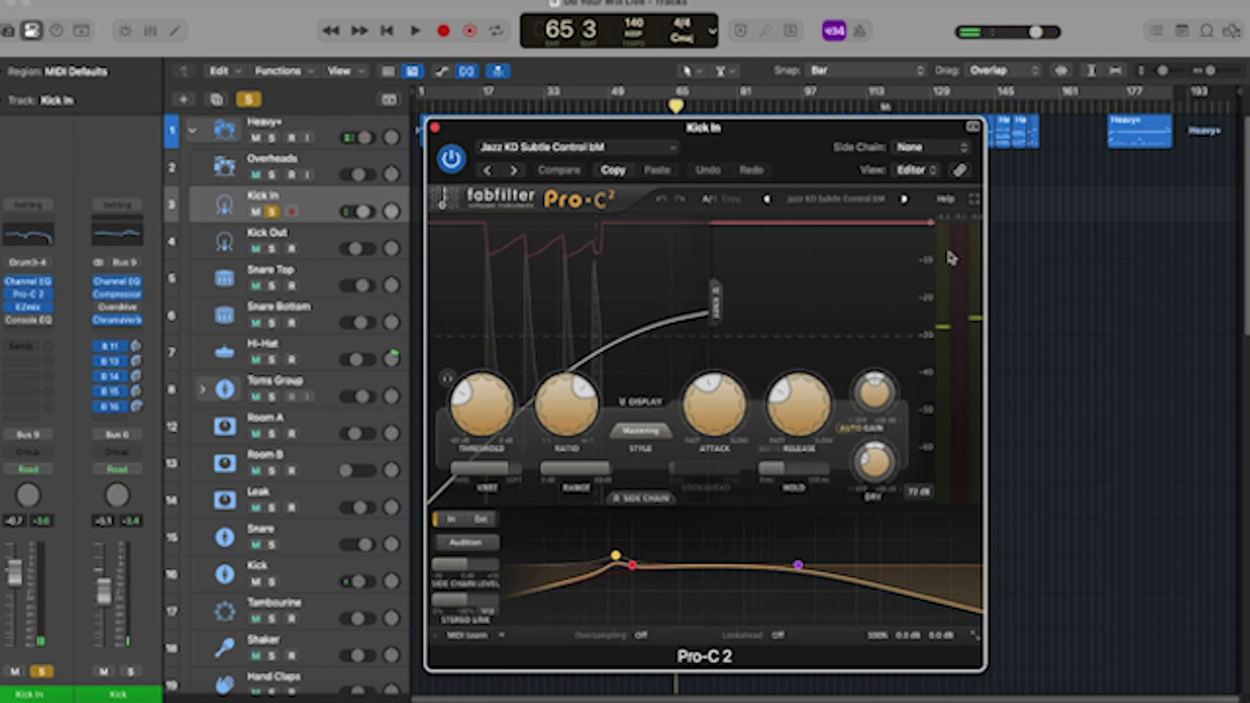
{"action": "left_click", "coordinate": [434, 127]}
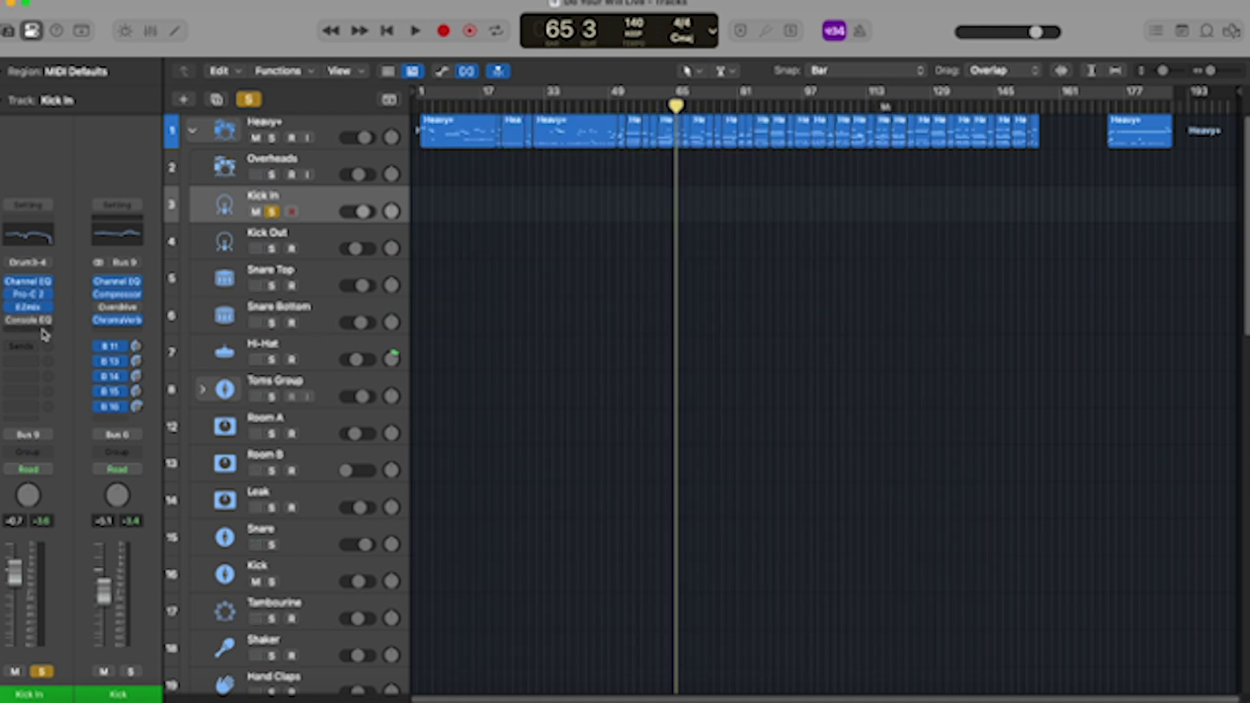
Open EZmix on Kick In, filter its presets to Drums and Kick, and browse the preset list and available filter categories.
{"action": "mouse_move", "coordinate": [39, 313]}
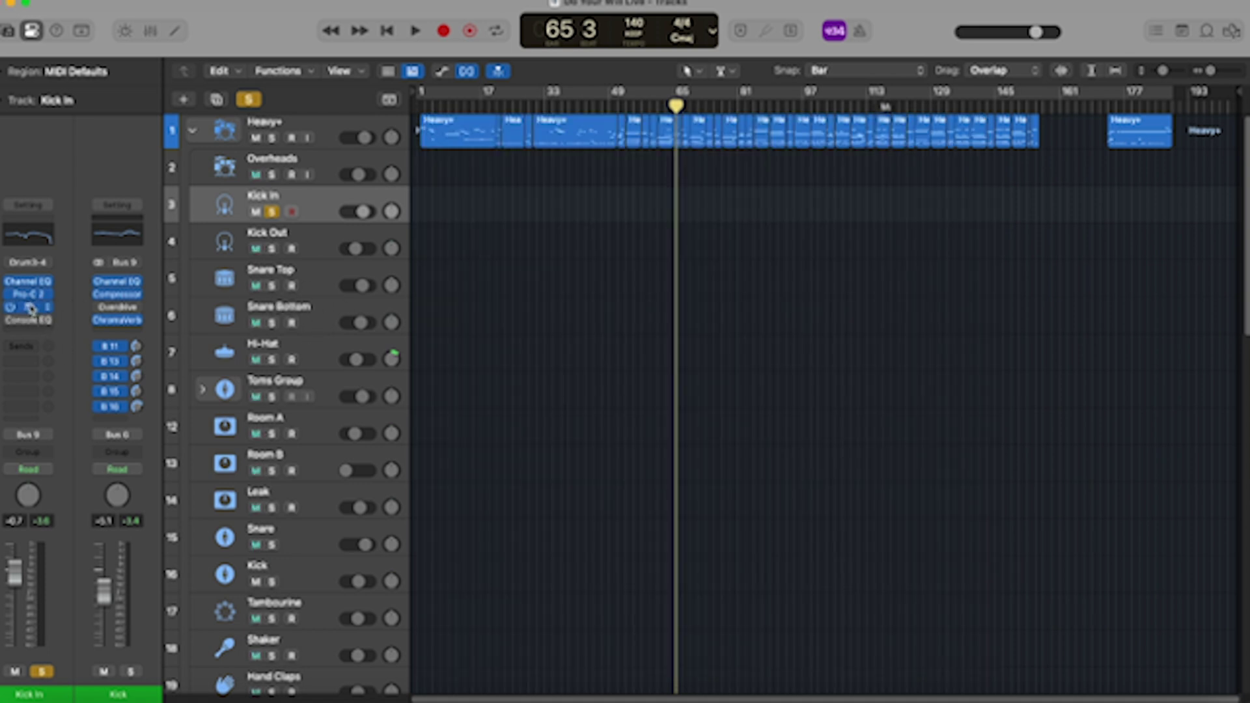
{"action": "left_click", "coordinate": [32, 307]}
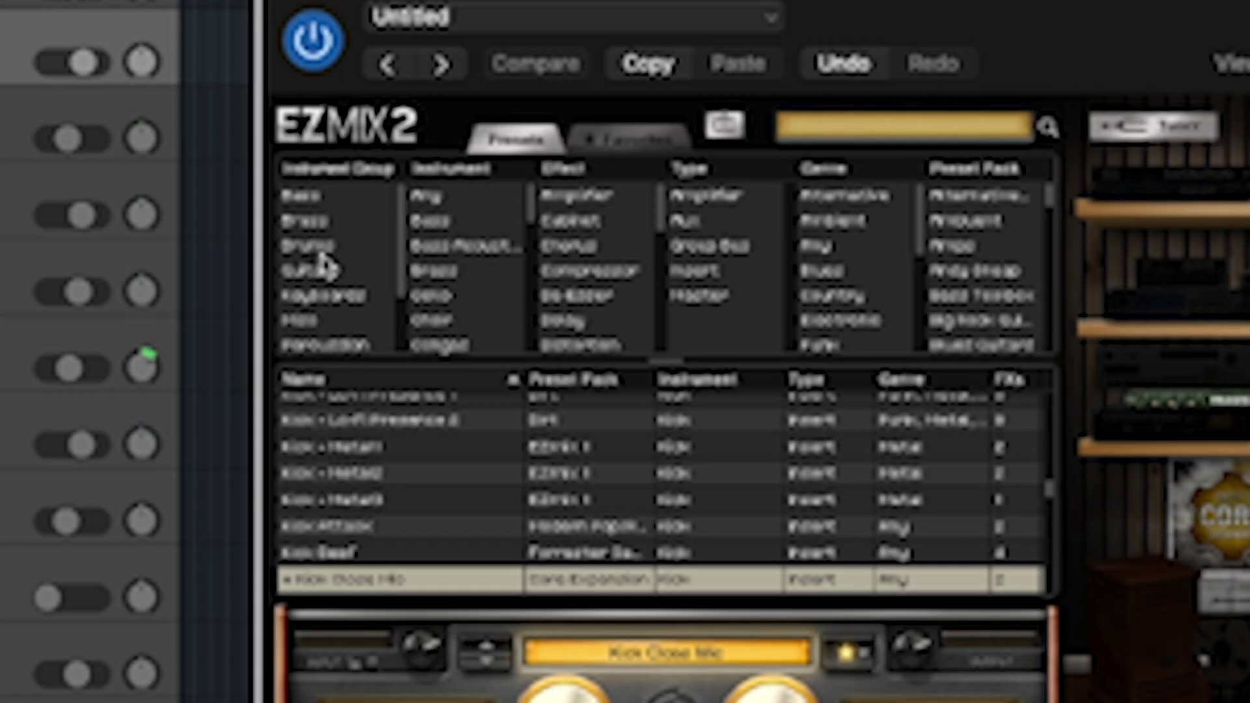
{"action": "left_click", "coordinate": [322, 254]}
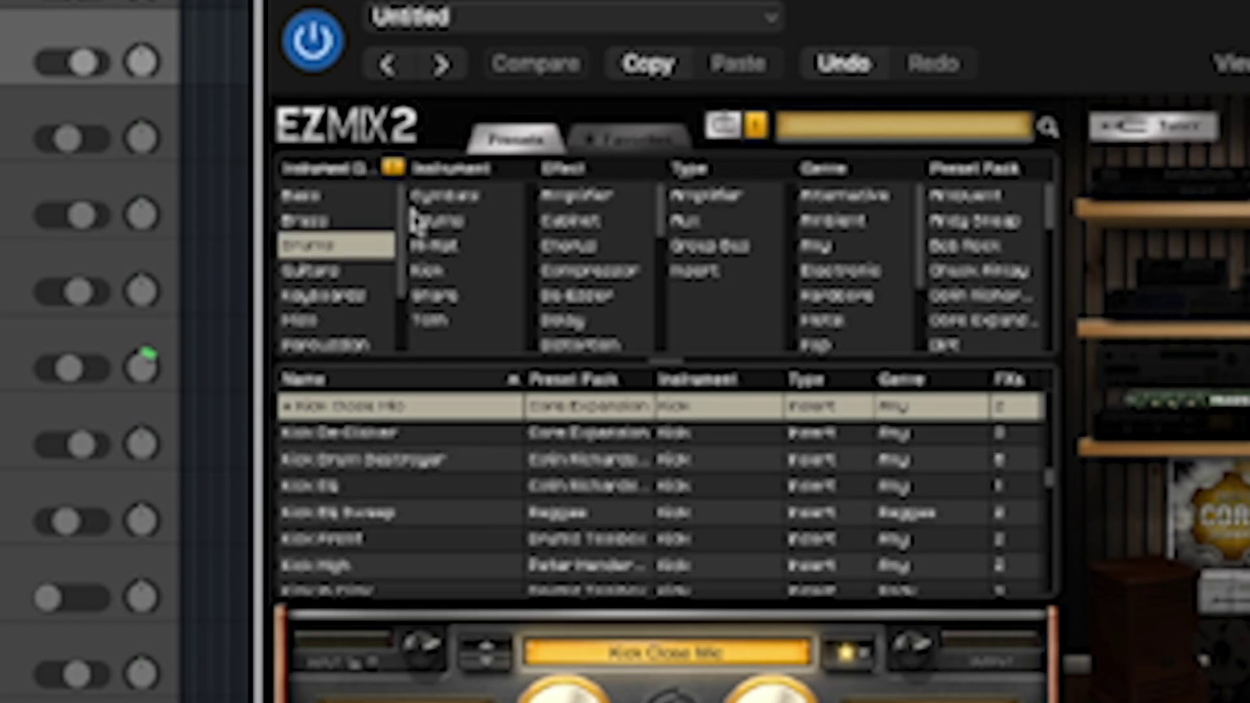
{"action": "left_click", "coordinate": [446, 274]}
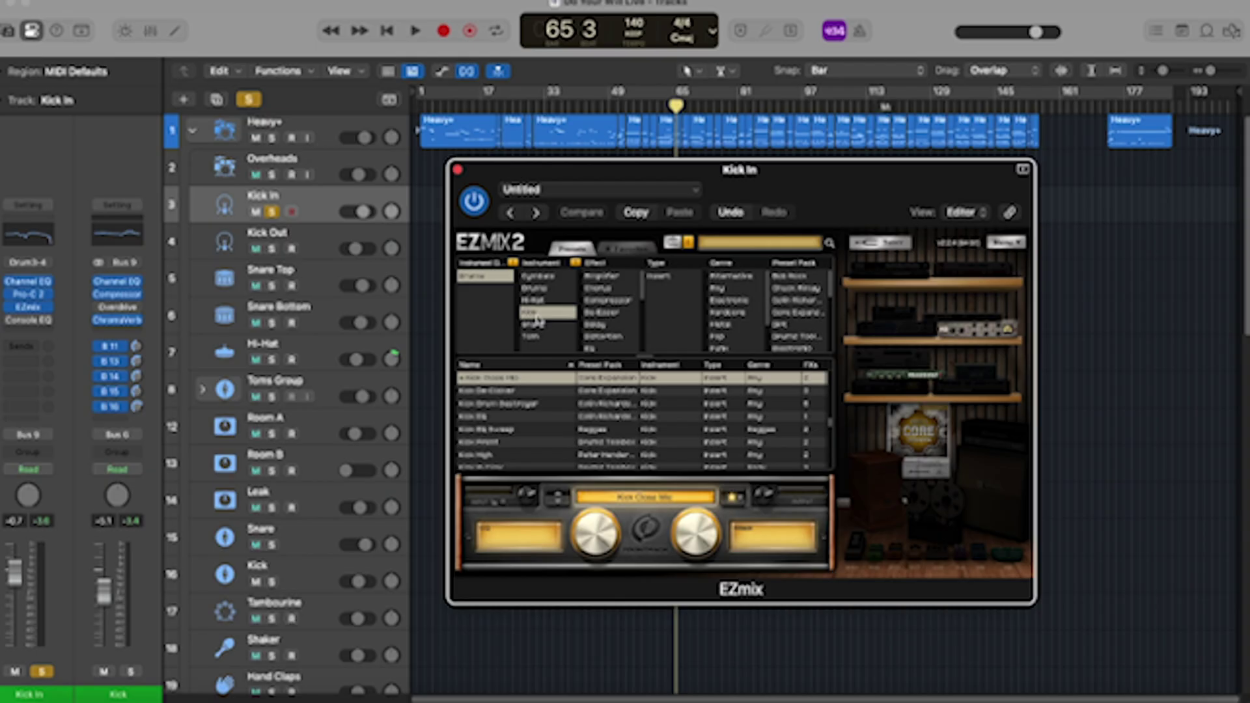
{"action": "scroll", "coordinate": [528, 402], "scroll_direction": "up", "scroll_amount": 10}
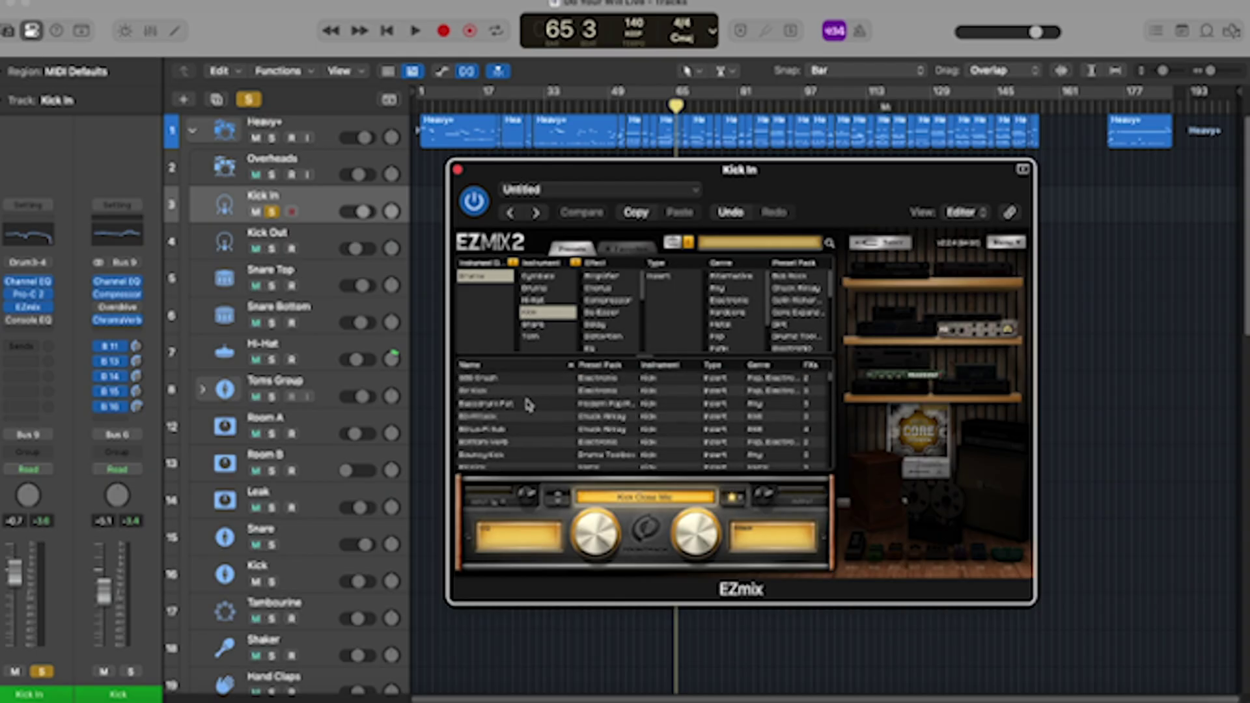
{"action": "scroll", "coordinate": [525, 402], "scroll_direction": "down", "scroll_amount": 15}
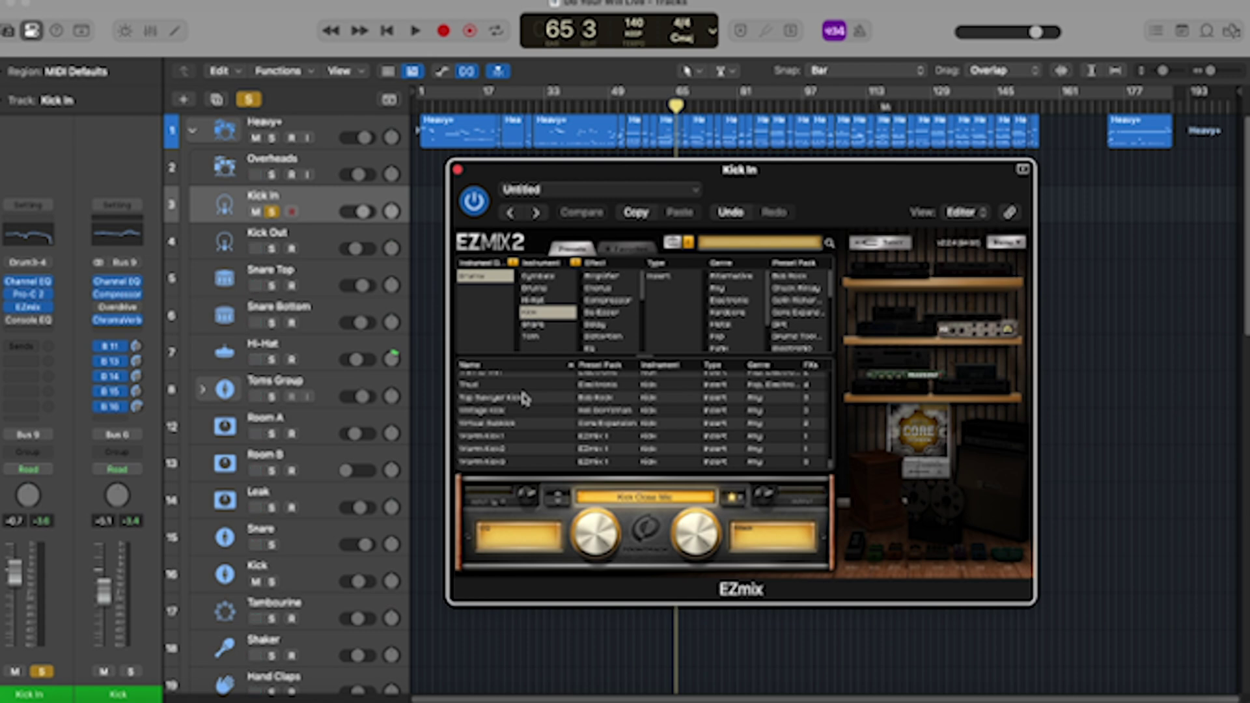
{"action": "right_click", "coordinate": [557, 268]}
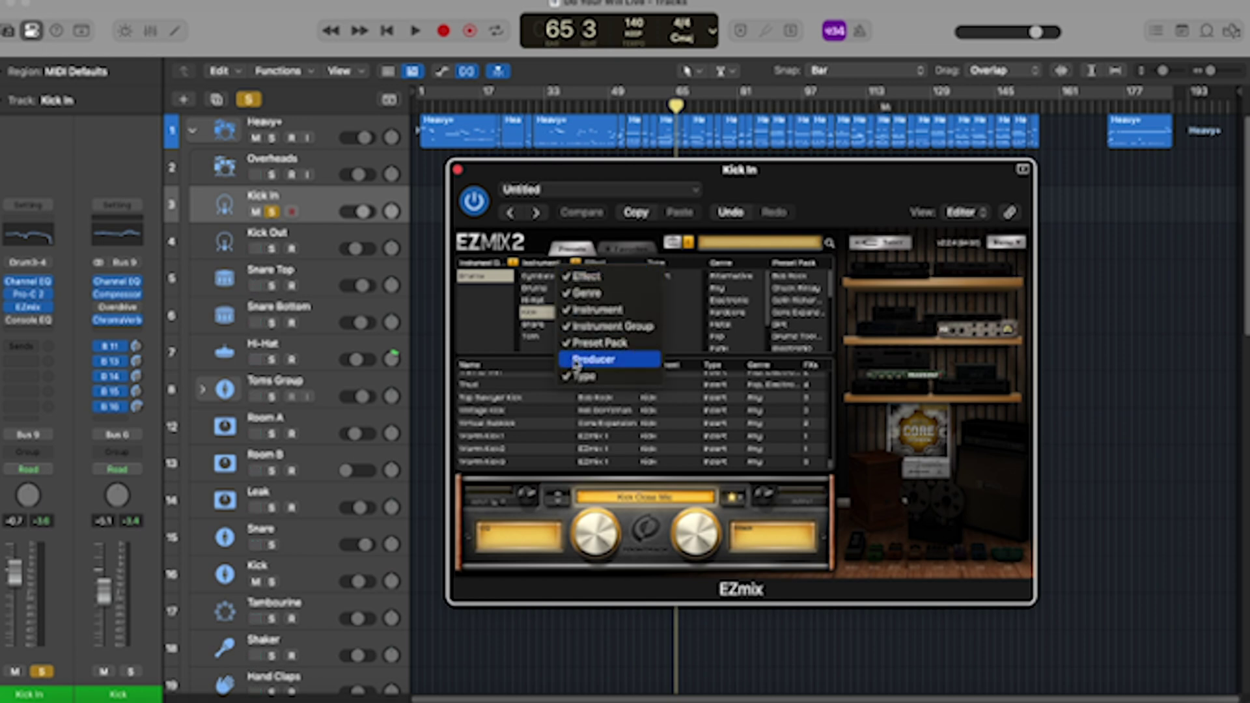
{"action": "left_click", "coordinate": [483, 225]}
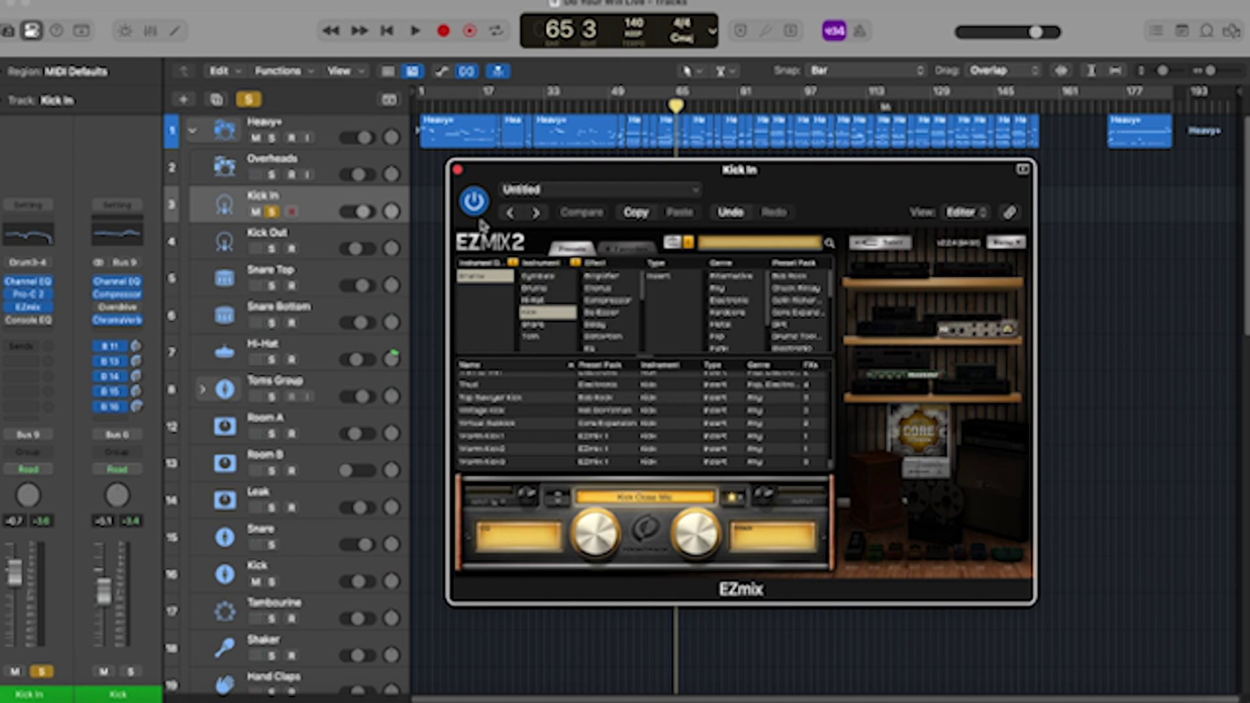
Compare the kick with EZmix bypassed and re-enabled during playback, and close the plug-in.
{"action": "left_click", "coordinate": [475, 202]}
{"action": "key", "text": "space"}
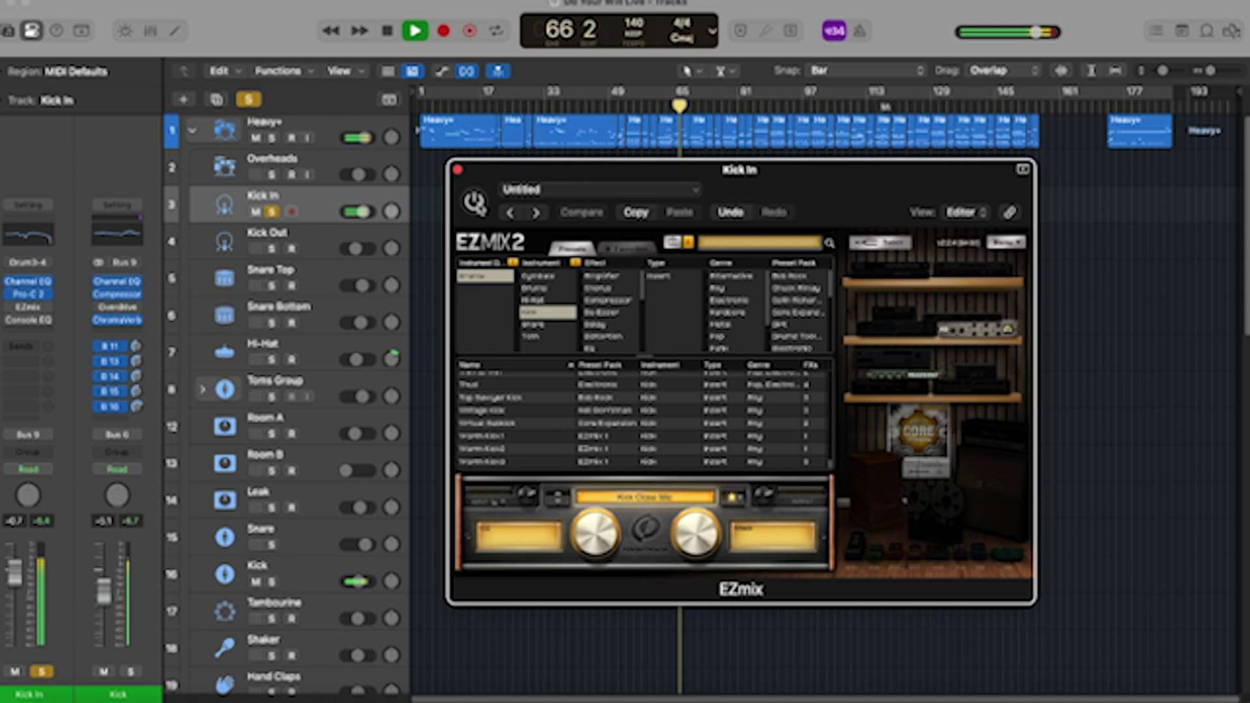
{"action": "left_click", "coordinate": [476, 203]}
{"action": "key", "text": "space"}
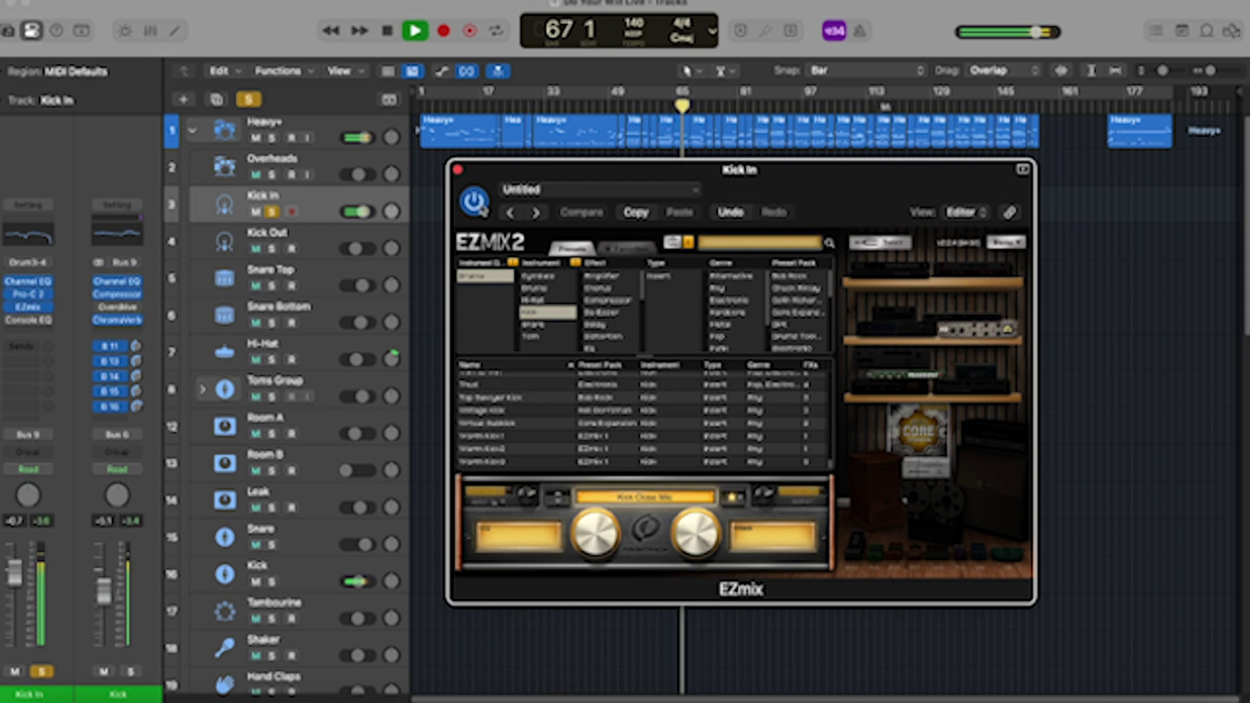
{"action": "key", "text": "space"}
{"action": "left_click", "coordinate": [458, 169]}
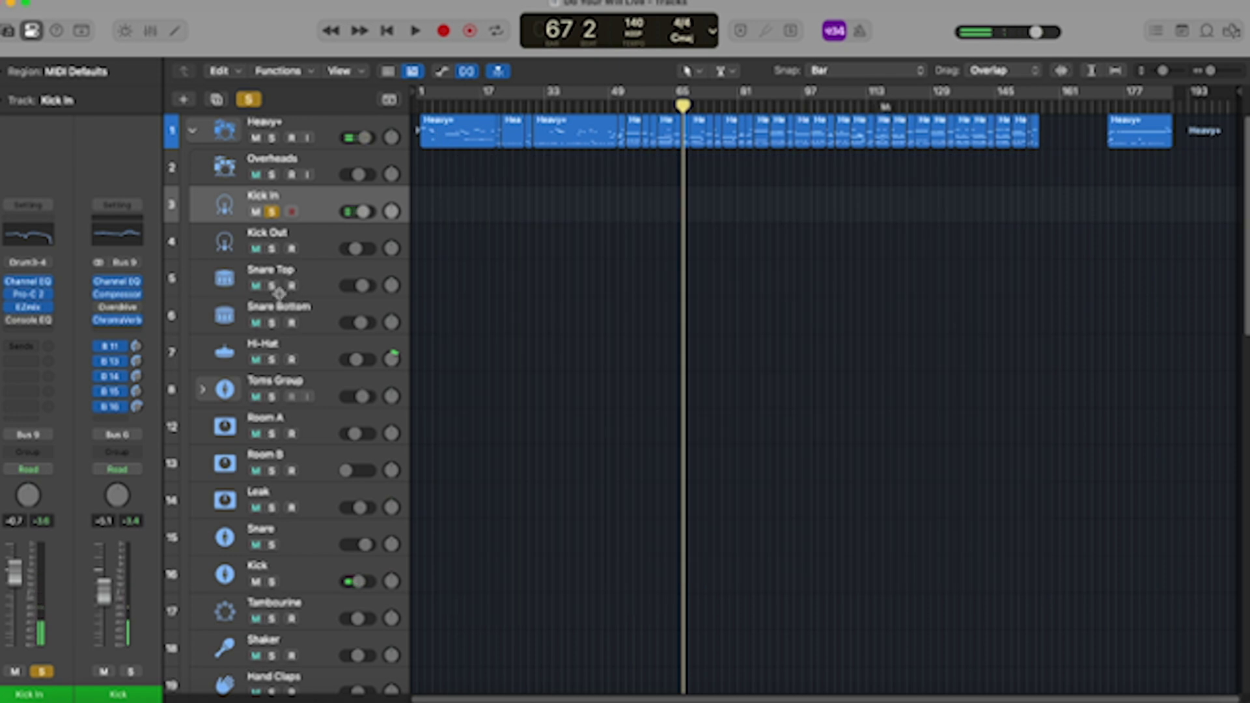
Solo Kick Out alongside Kick In, audition them with Kick In muted and unmuted, then clear all solos and collapse the Heavy+ stack.
{"action": "left_click", "coordinate": [271, 251]}
{"action": "key", "text": "space"}
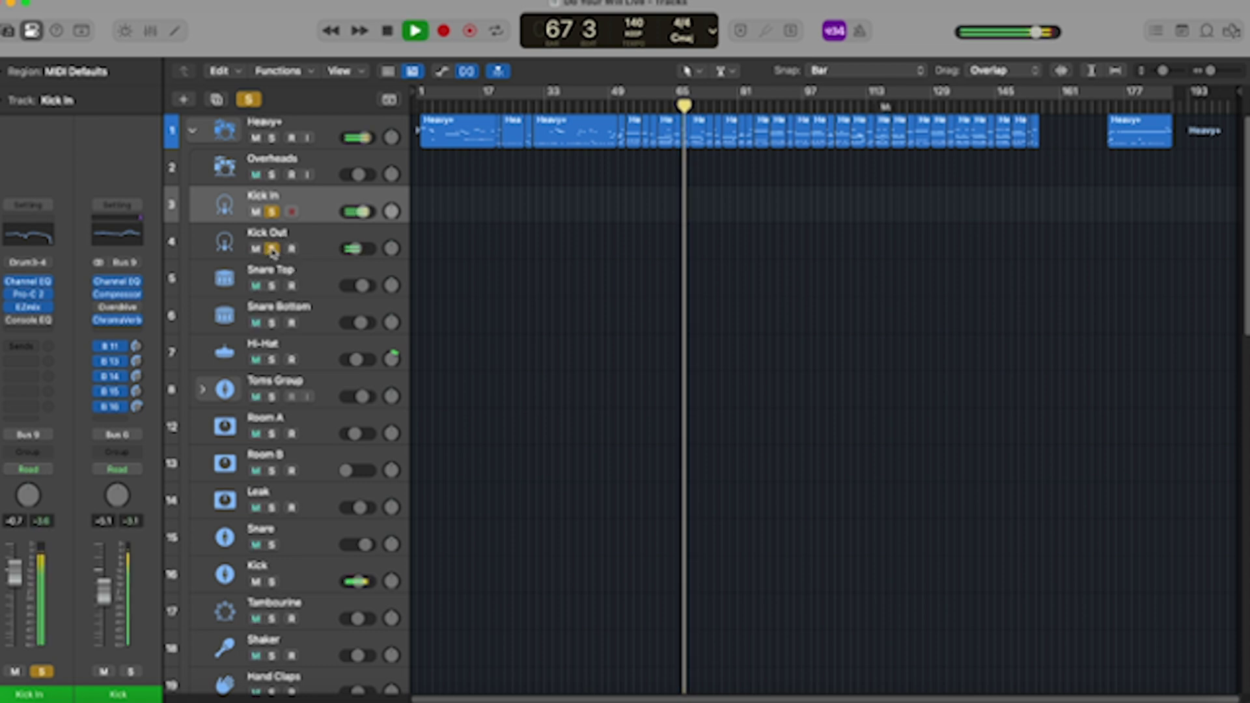
{"action": "key", "text": "space"}
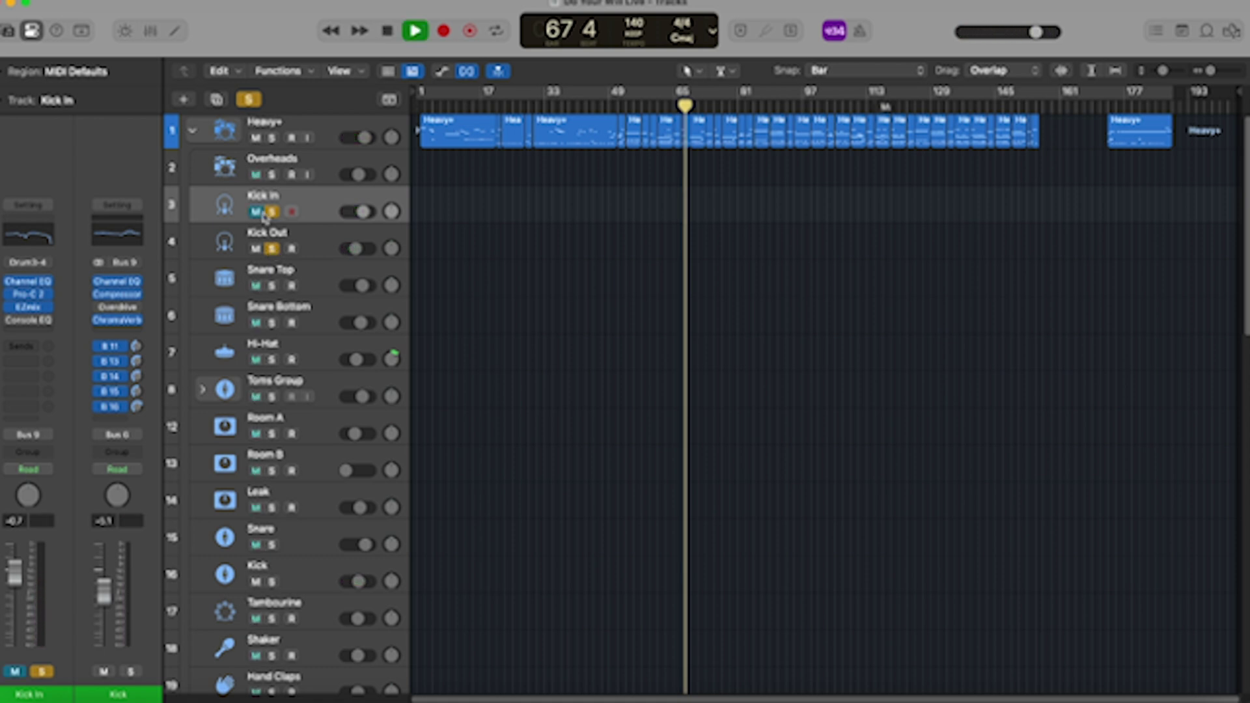
{"action": "key", "text": "space"}
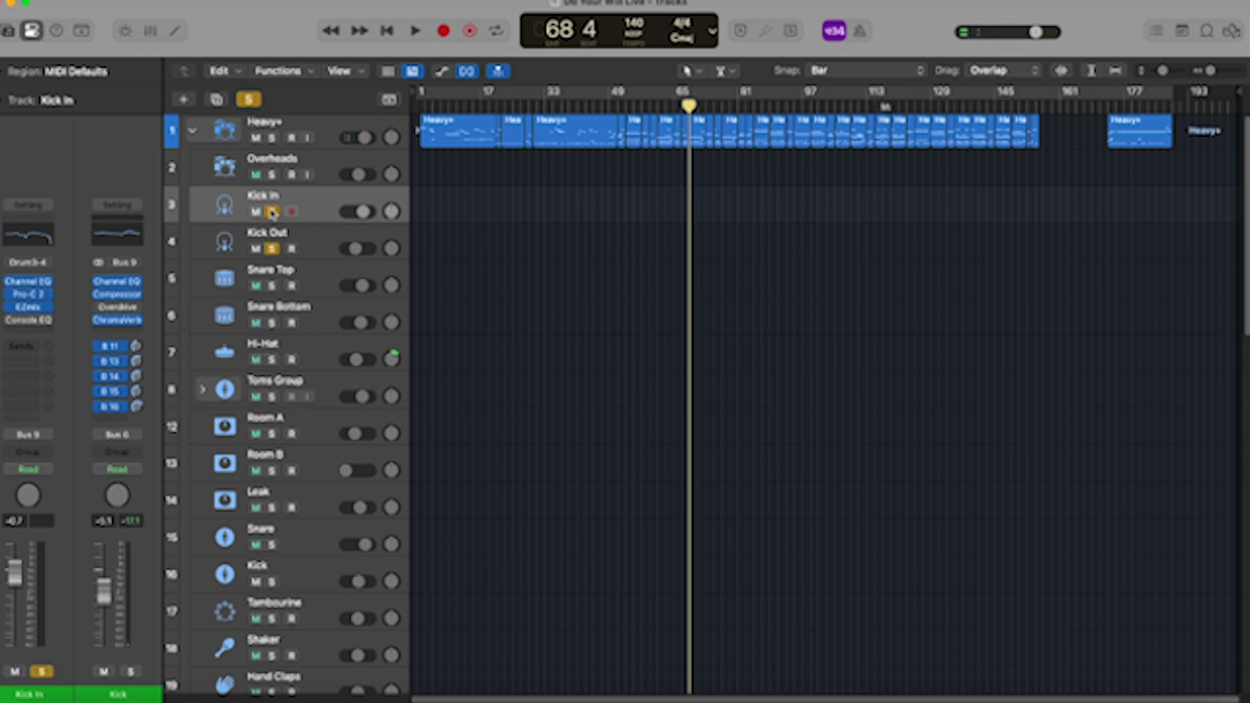
{"action": "key", "text": "space"}
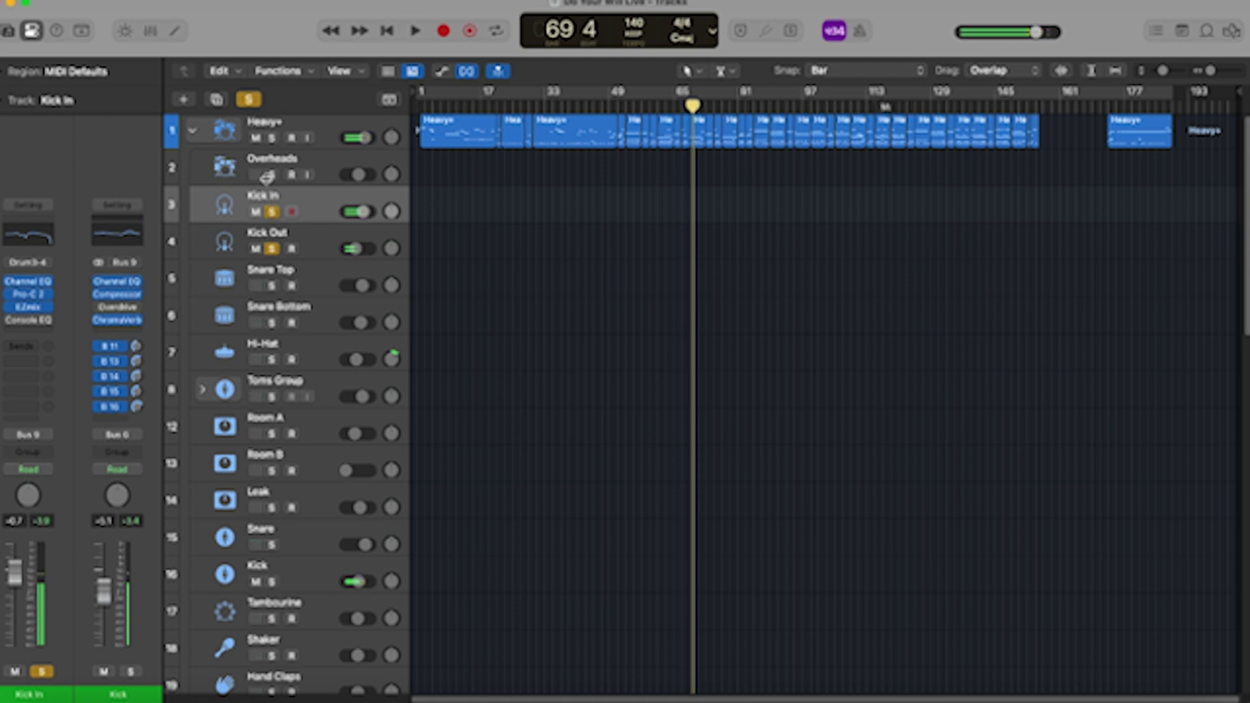
{"action": "left_click", "coordinate": [249, 99]}
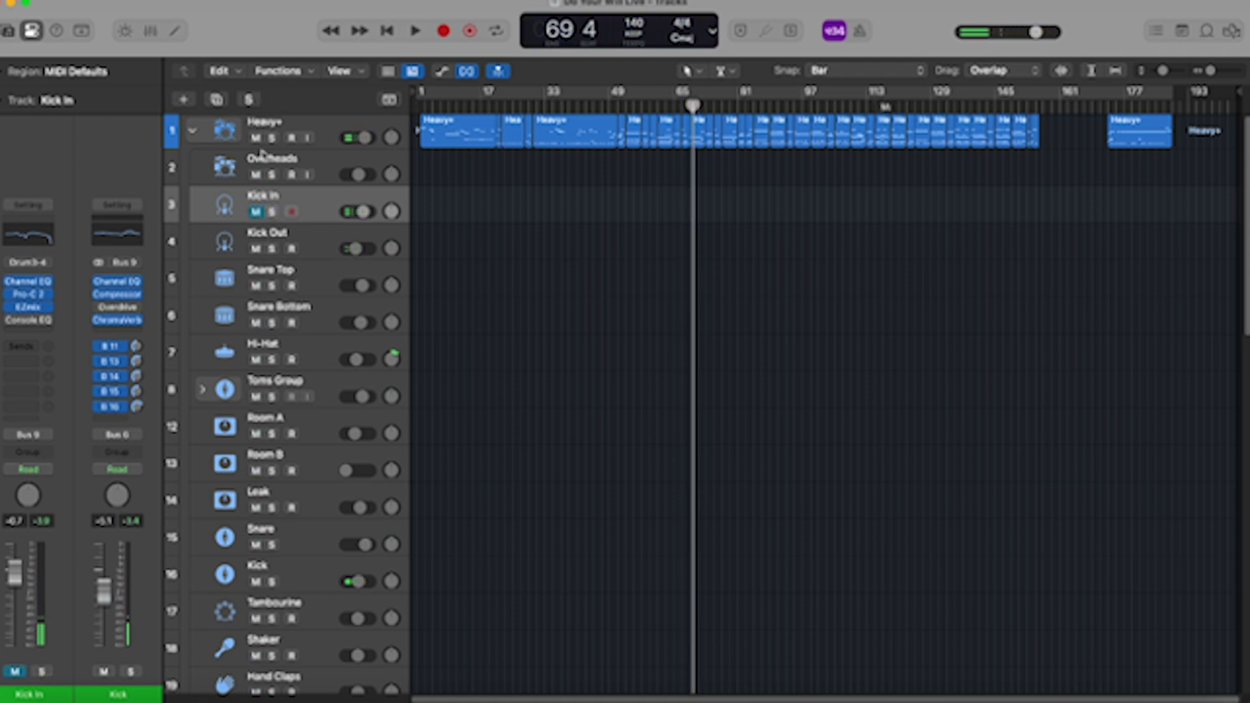
{"action": "left_click", "coordinate": [194, 133]}
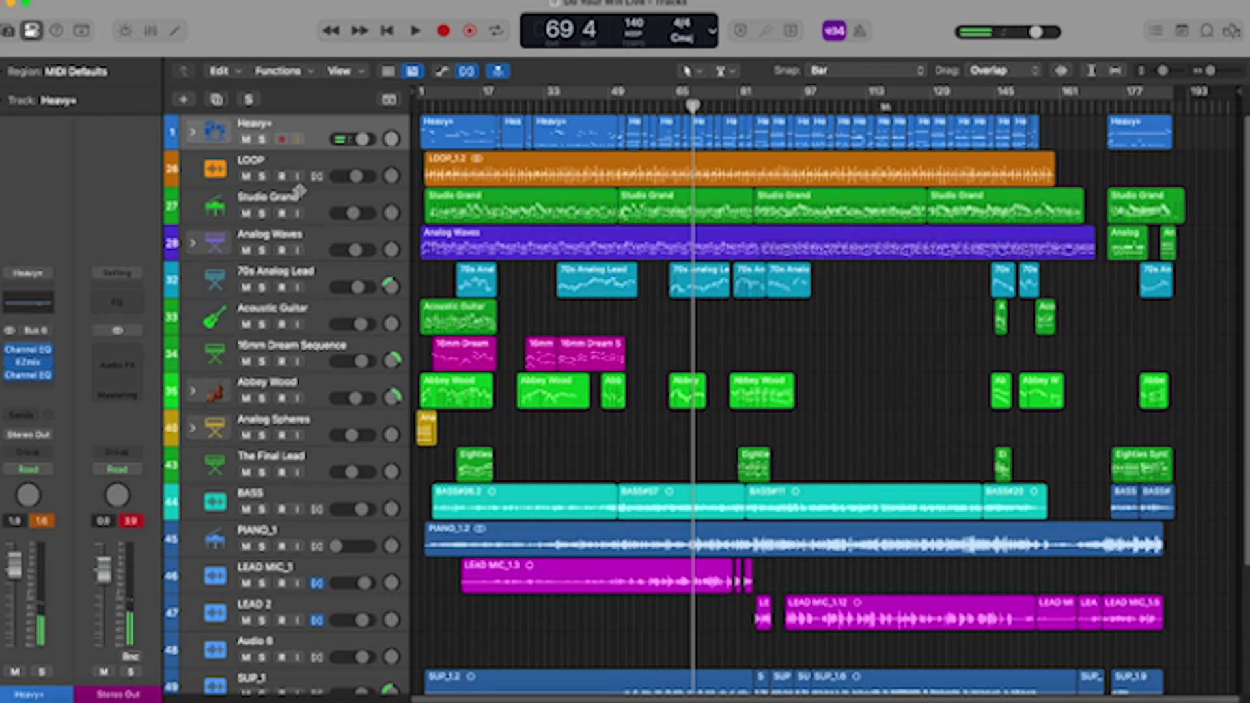
Solo the Studio Grand track, play it, view its Studio Piano instrument, and release the solo after another short listen.
{"action": "left_click", "coordinate": [262, 214]}
{"action": "key", "text": "space"}
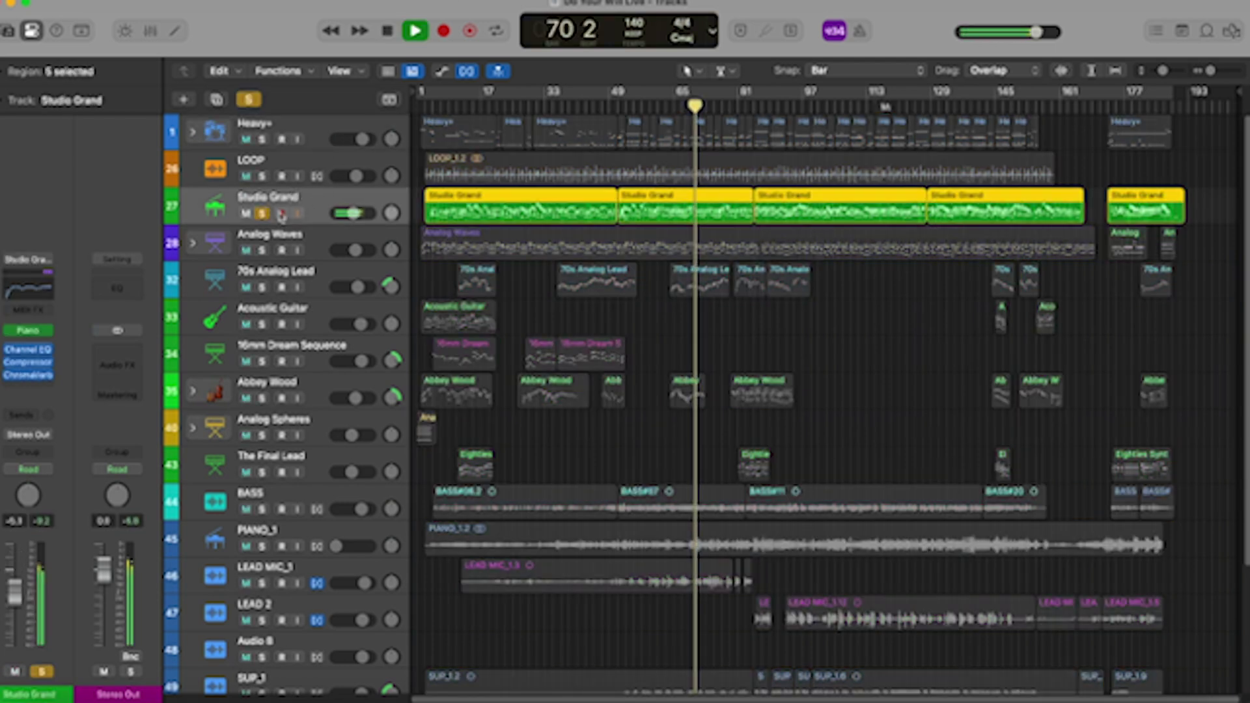
{"action": "key", "text": "space"}
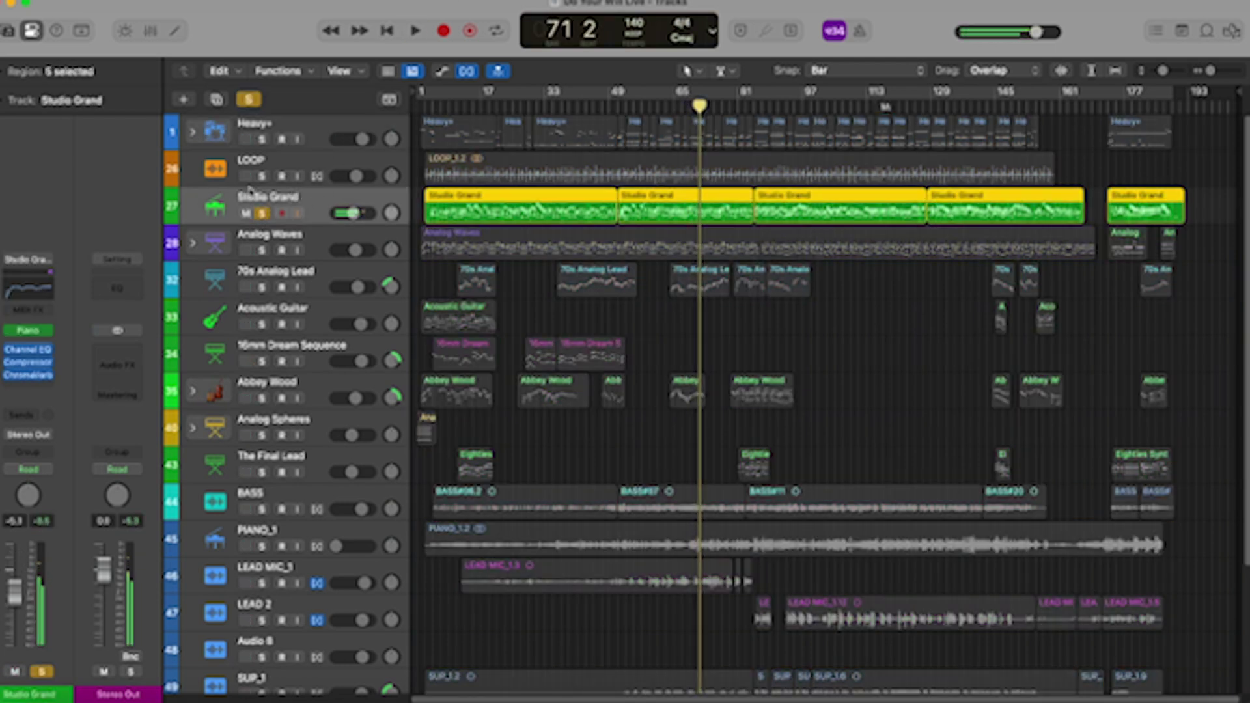
{"action": "left_click", "coordinate": [27, 331]}
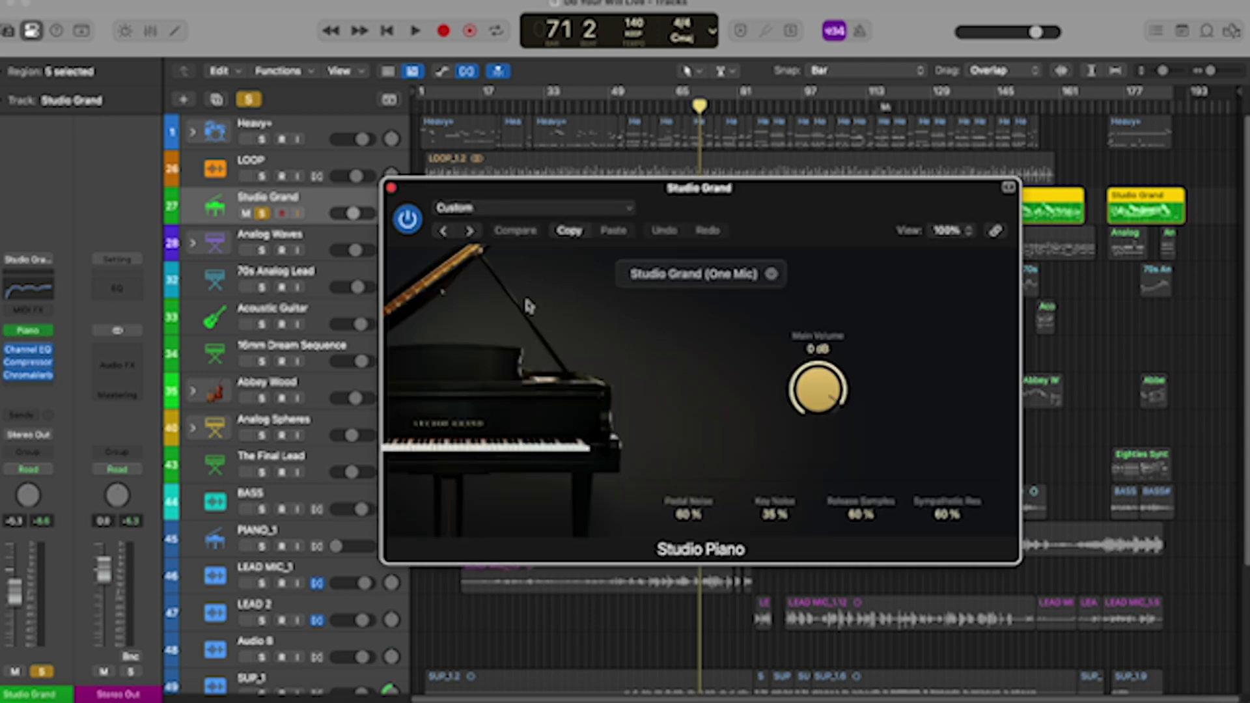
{"action": "left_click", "coordinate": [392, 189]}
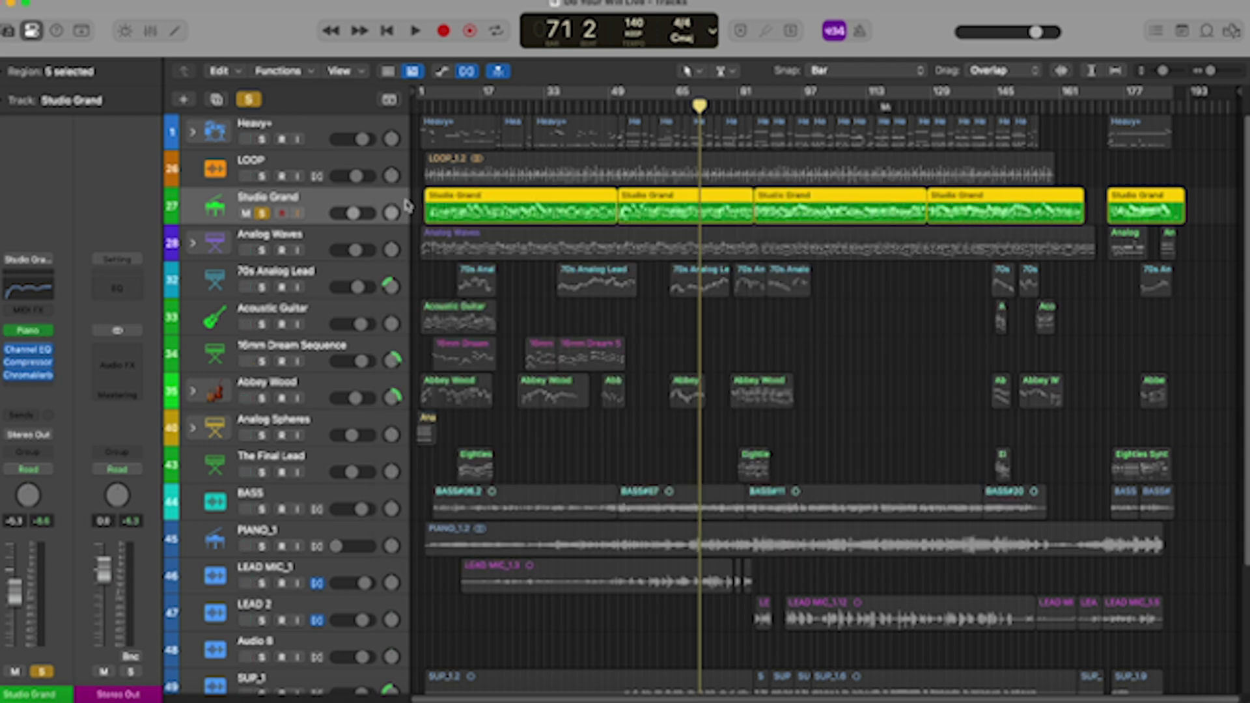
{"action": "key", "text": "space"}
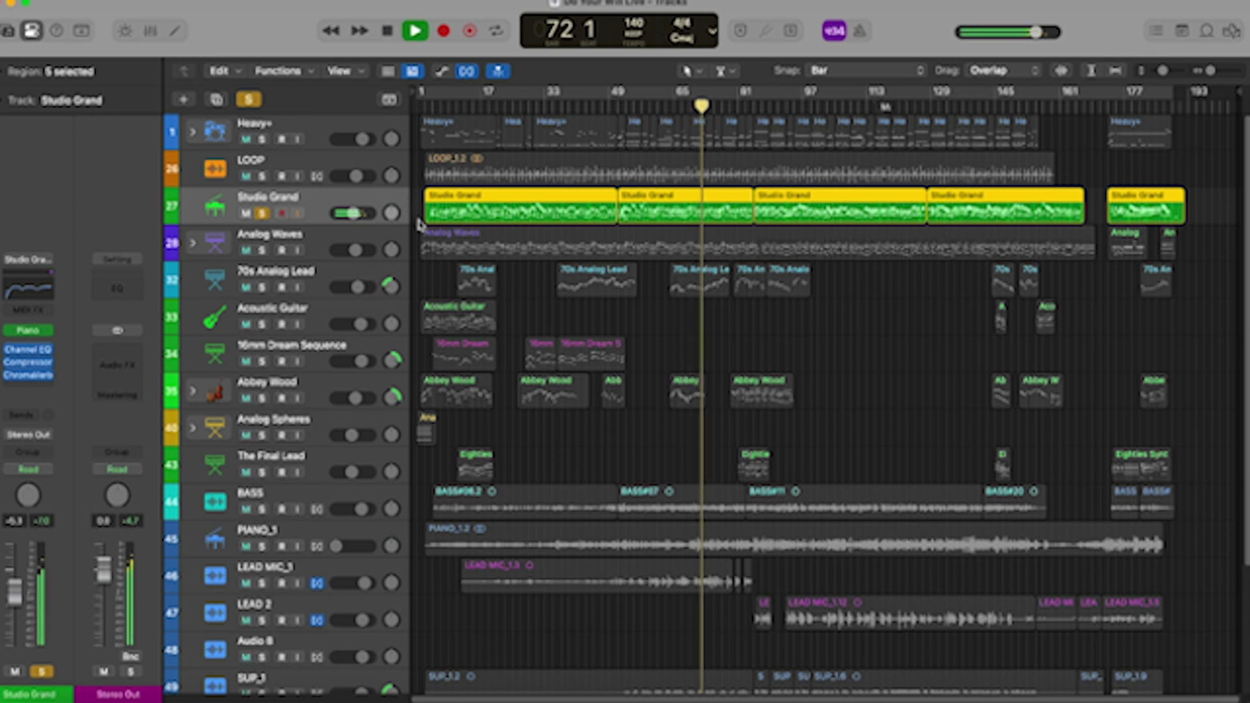
{"action": "key", "text": "space"}
{"action": "left_click", "coordinate": [262, 213]}
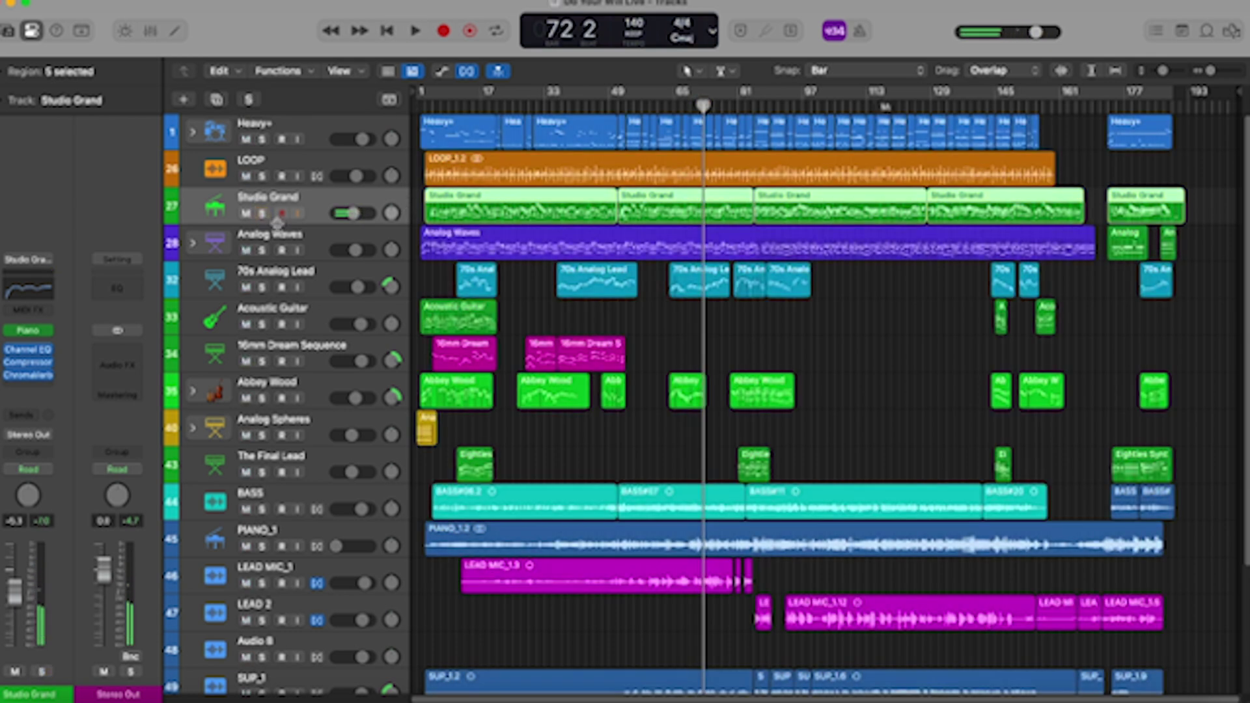
Select and solo the Analog Waves track, play a short passage of it, and release the solo.
{"action": "left_click", "coordinate": [262, 250]}
{"action": "left_click", "coordinate": [280, 242]}
{"action": "key", "text": "space"}
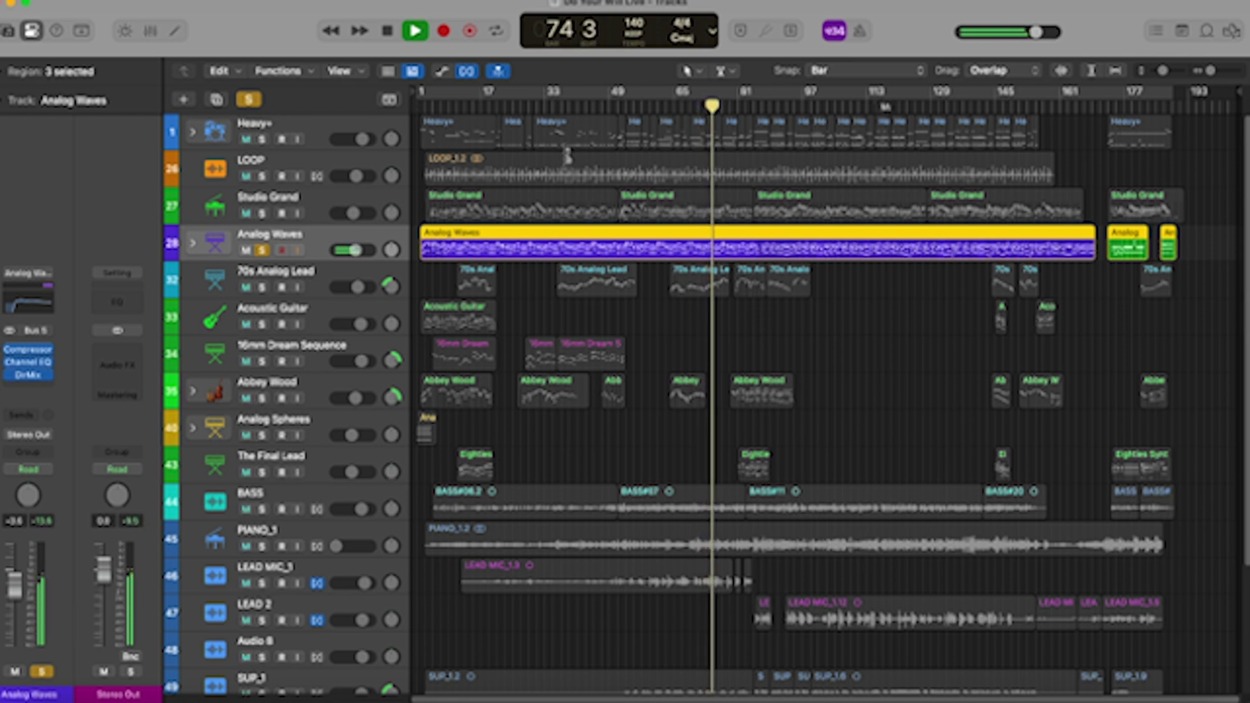
{"action": "key", "text": "space"}
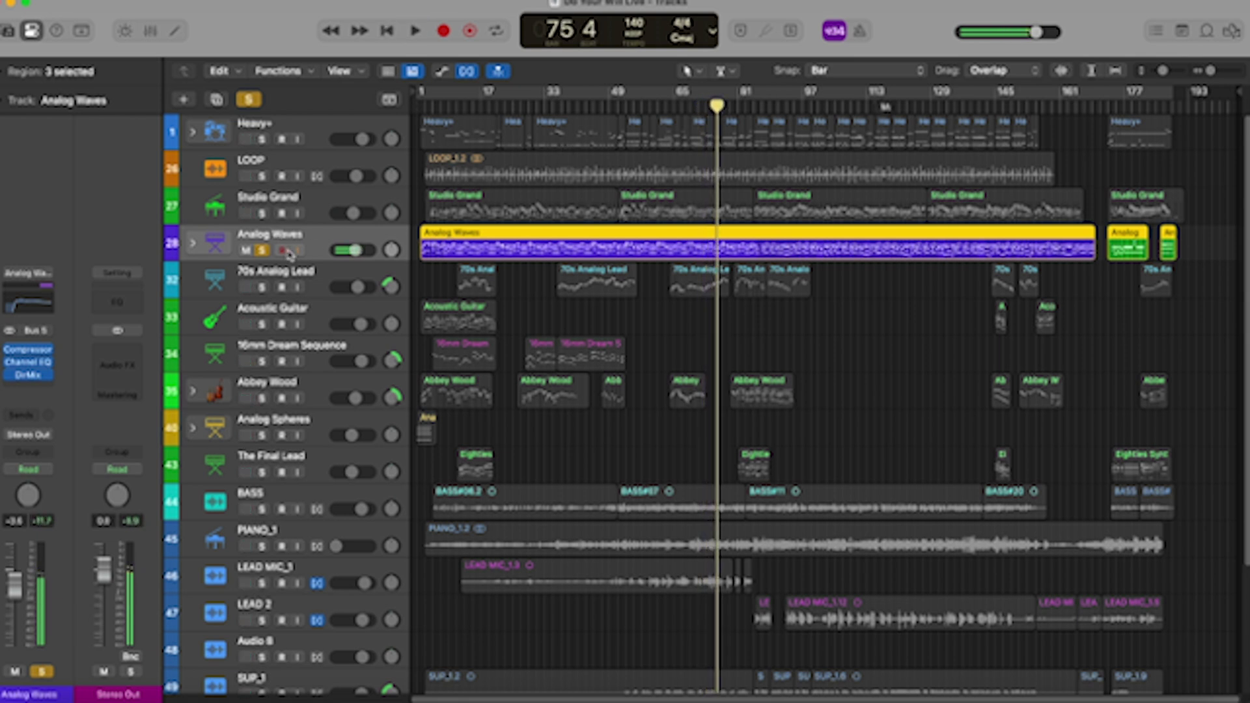
{"action": "left_click", "coordinate": [262, 250]}
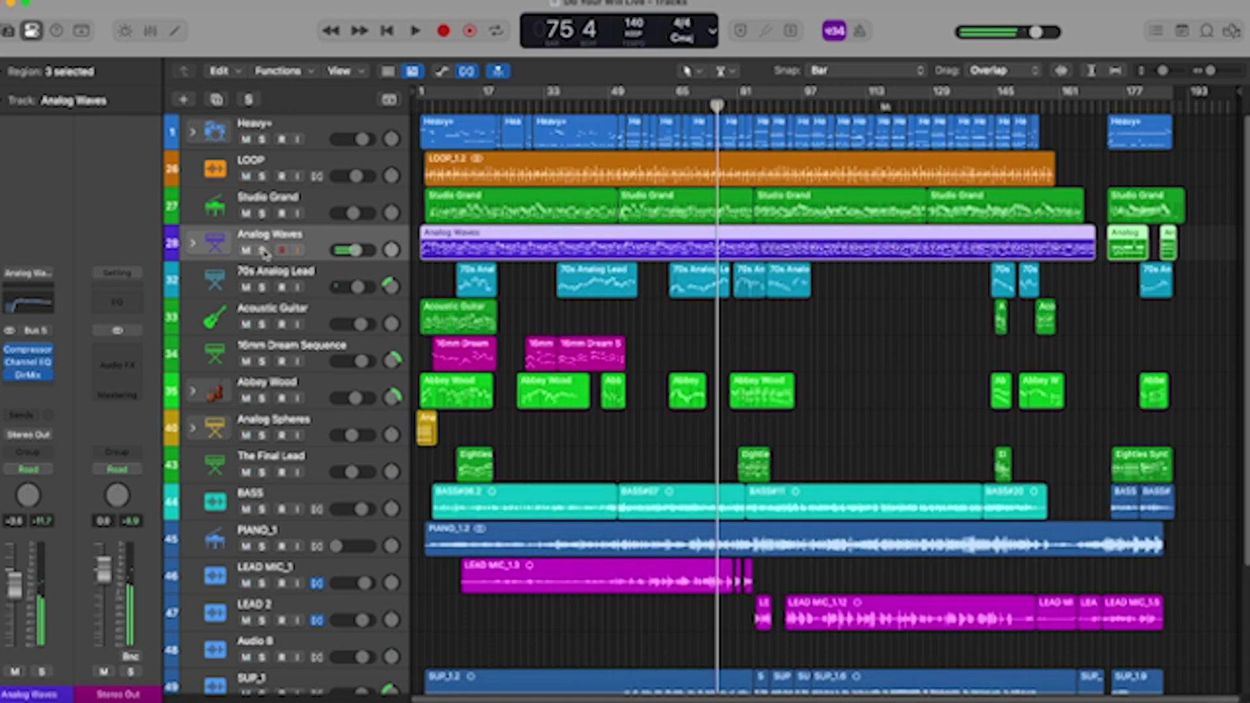
Solo the 70s Analog Lead track, play it briefly, view its Retro Synth instrument, and release the solo.
{"action": "left_click", "coordinate": [262, 288]}
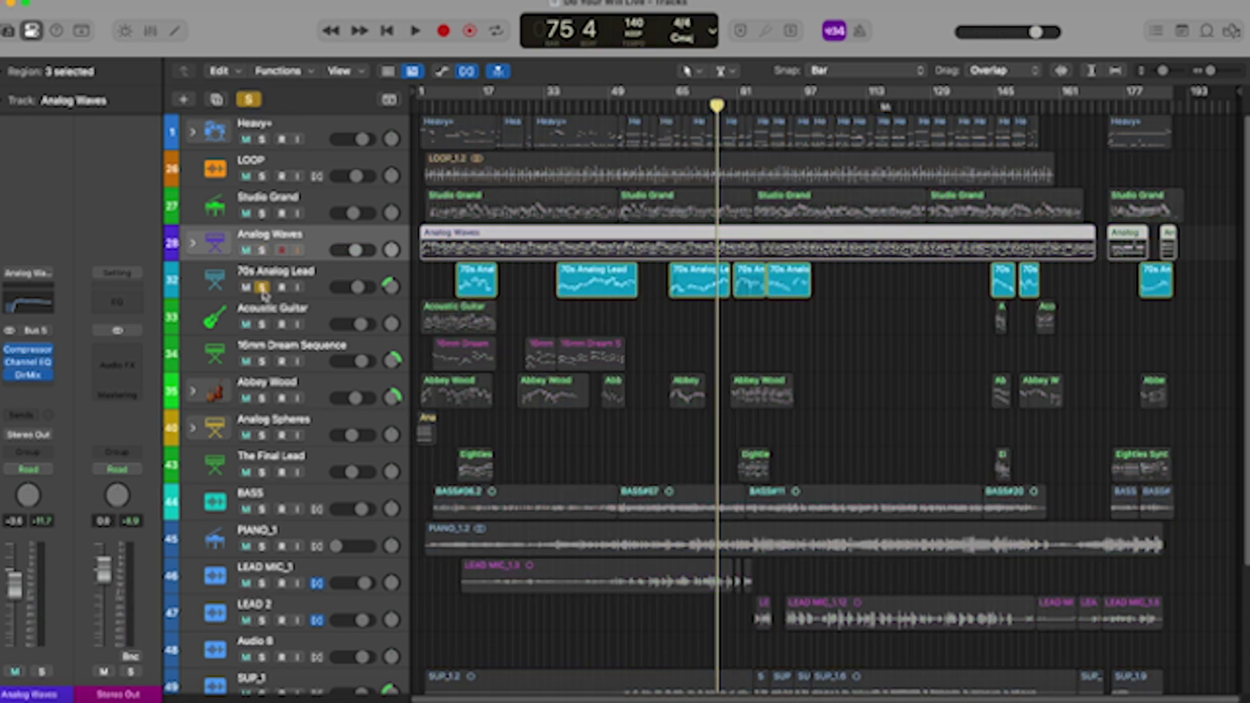
{"action": "key", "text": "space"}
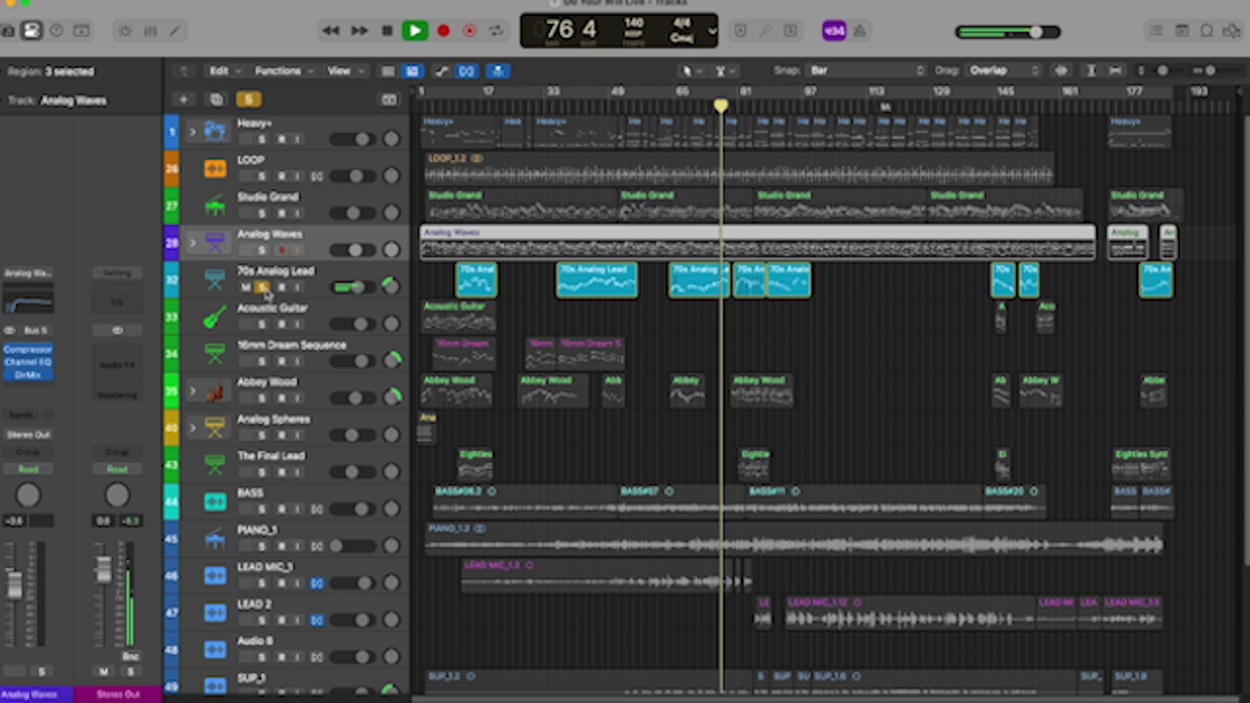
{"action": "key", "text": "space"}
{"action": "left_click", "coordinate": [195, 286]}
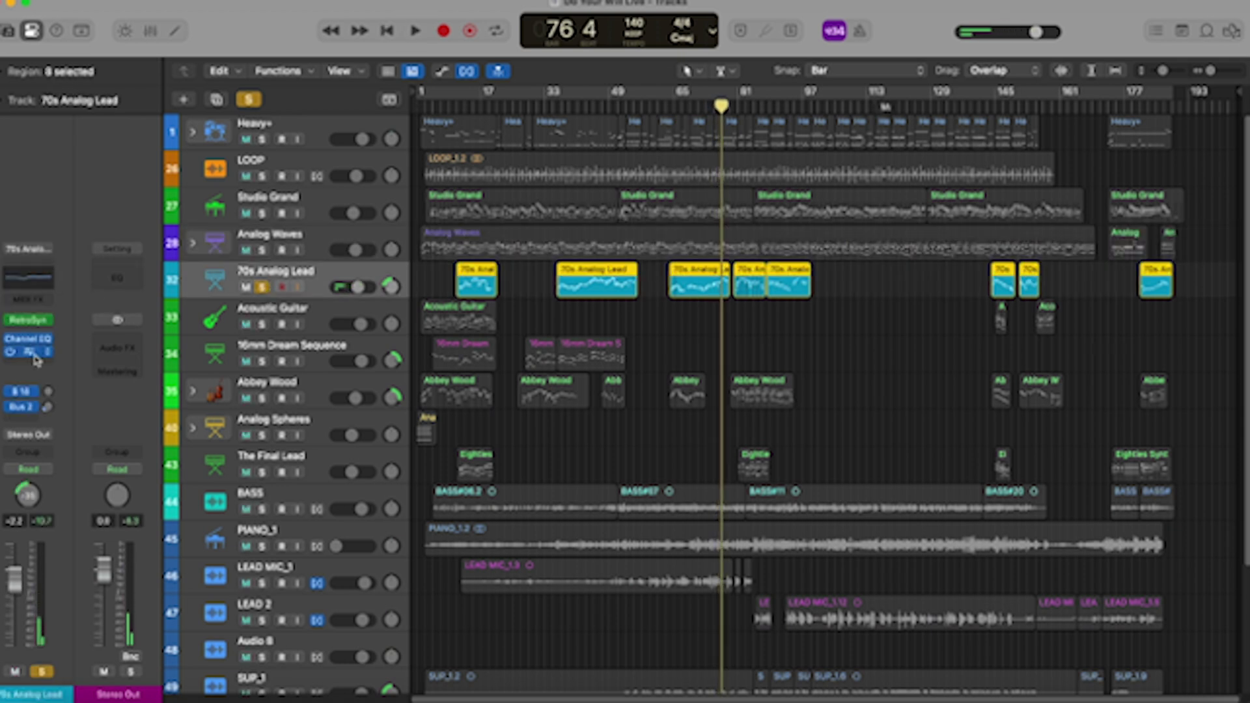
{"action": "left_click", "coordinate": [31, 321]}
{"action": "key", "text": "super+w"}
{"action": "key", "text": "s"}
Select the Acoustic Guitar track, solo it while playing from the song's start, view its Sampler instrument, and release the solo.
{"action": "left_click", "coordinate": [294, 314]}
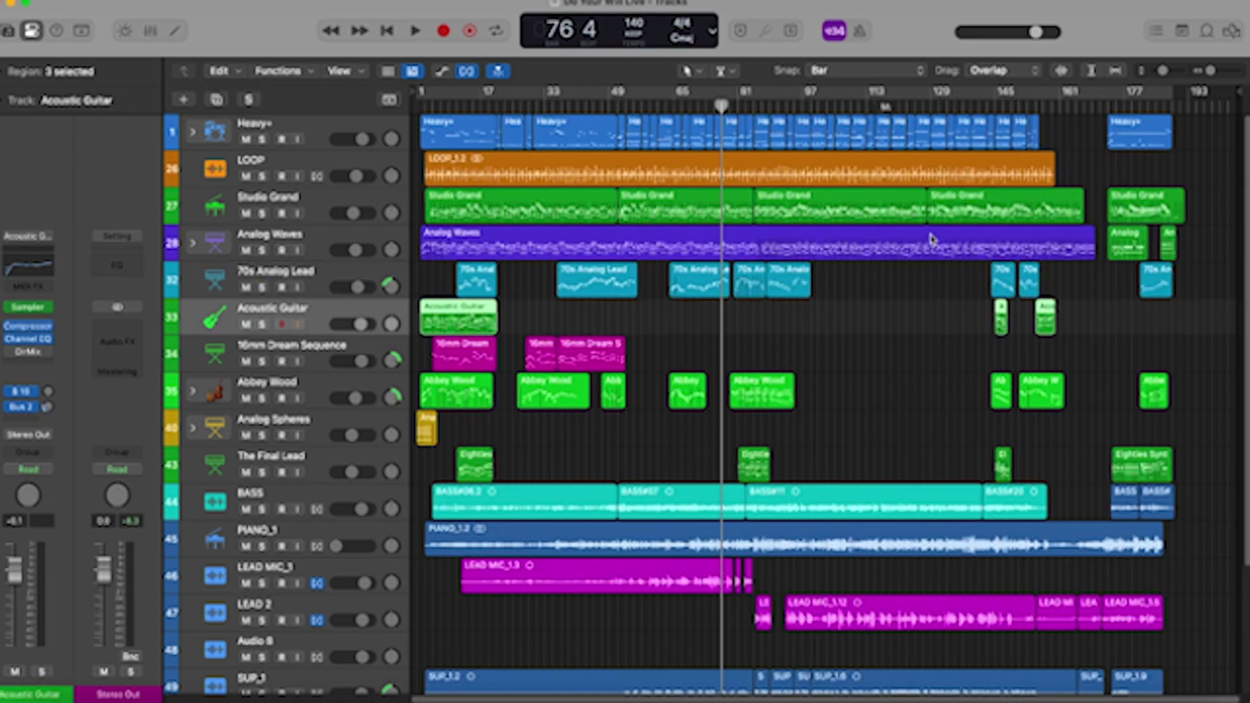
{"action": "key", "text": "Return"}
{"action": "key", "text": "space"}
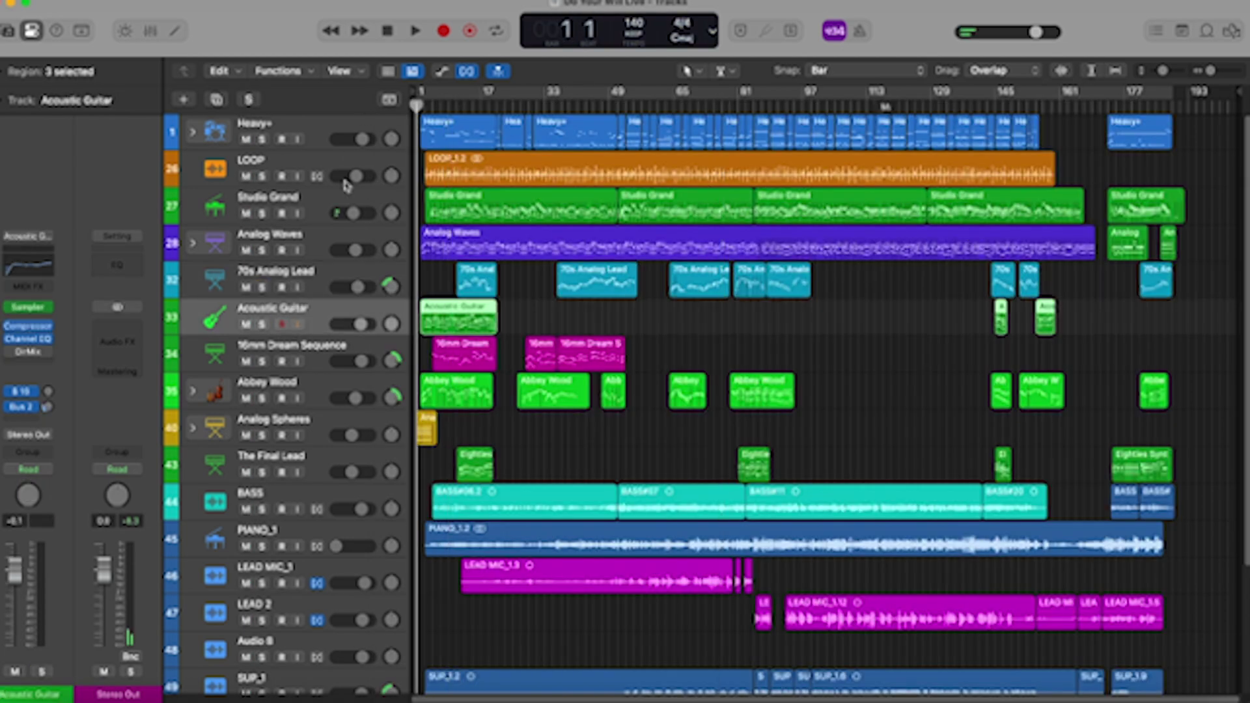
{"action": "left_click", "coordinate": [263, 324]}
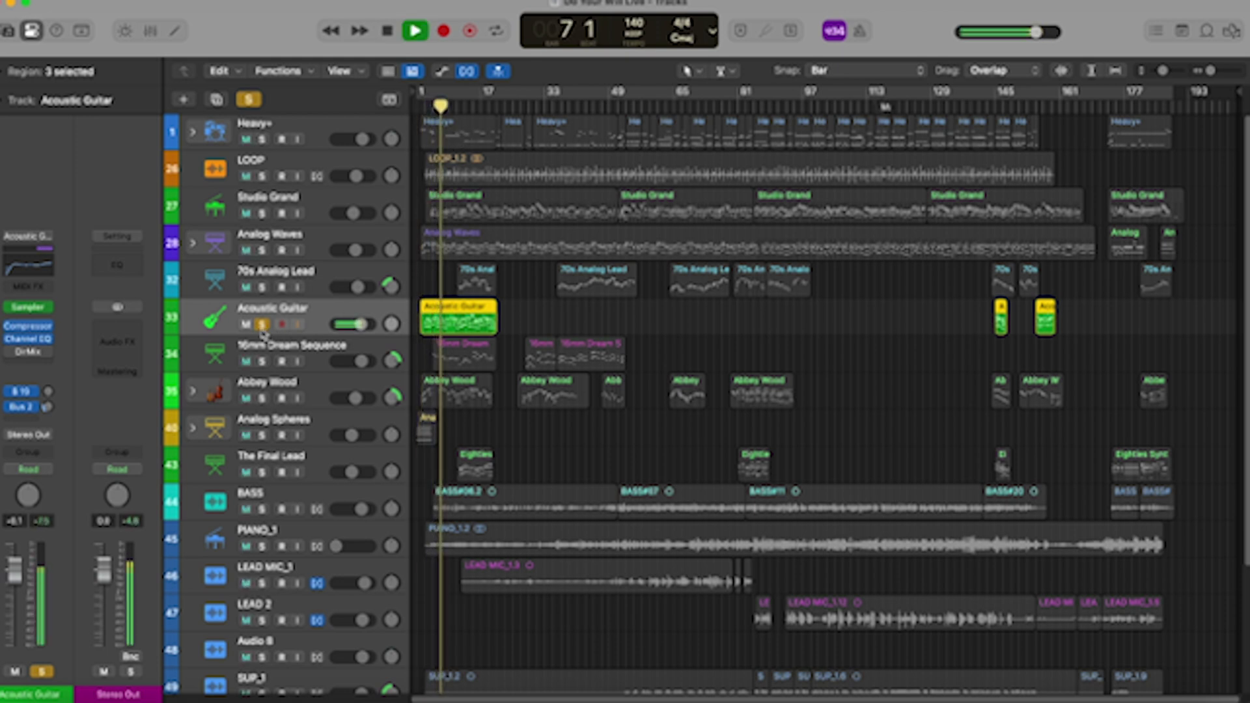
{"action": "key", "text": "space"}
{"action": "key", "text": "v"}
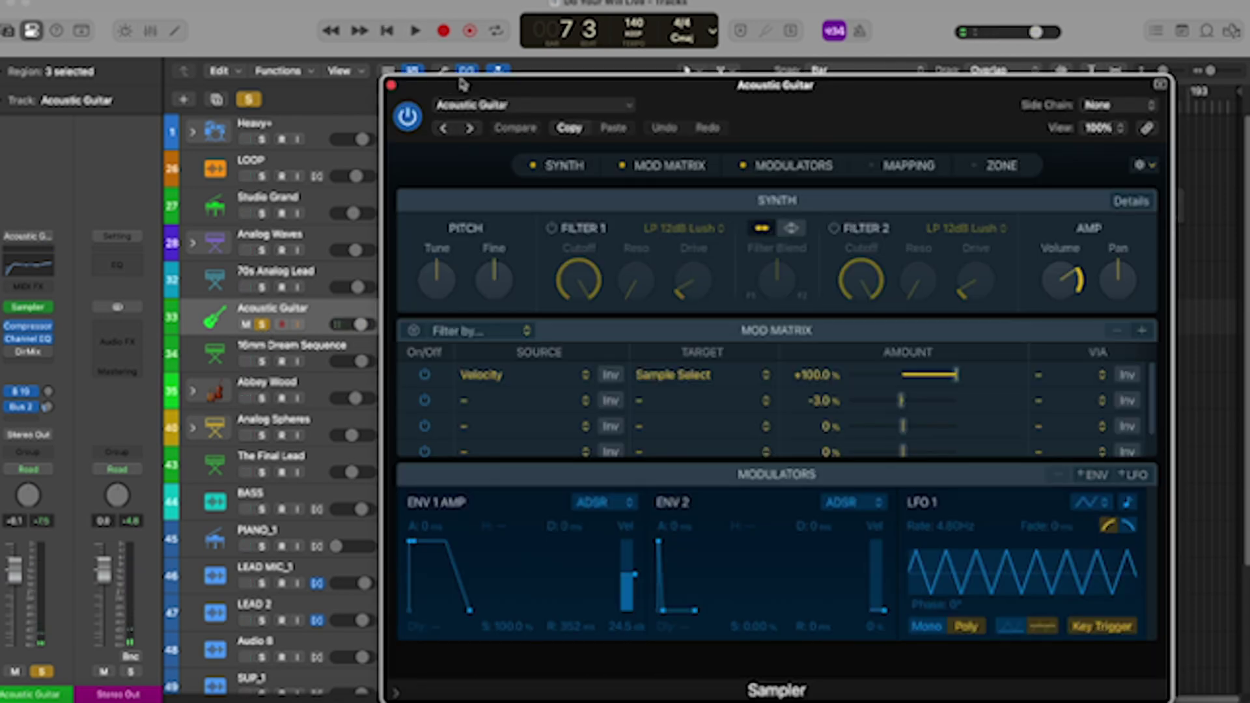
{"action": "left_click", "coordinate": [392, 86]}
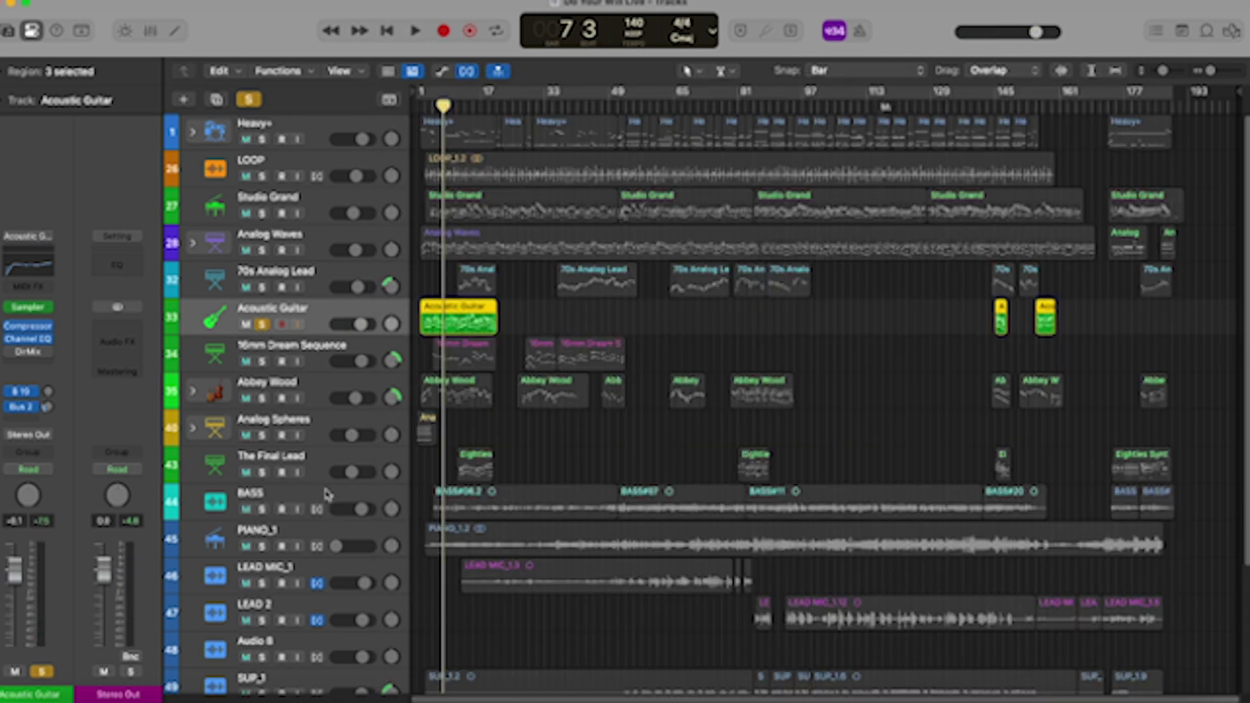
{"action": "left_click", "coordinate": [261, 325]}
Solo the 16mm Dream Sequence track, play a short passage of it, and release the solo.
{"action": "left_click", "coordinate": [262, 362]}
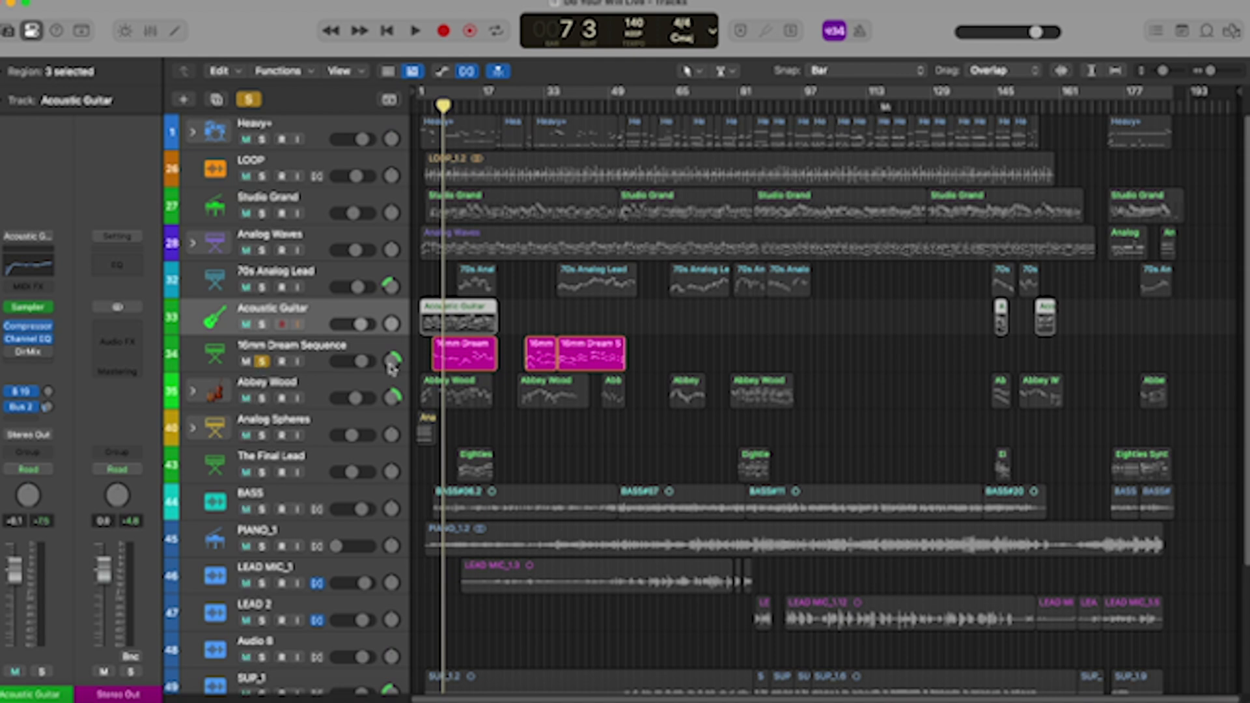
{"action": "key", "text": "space"}
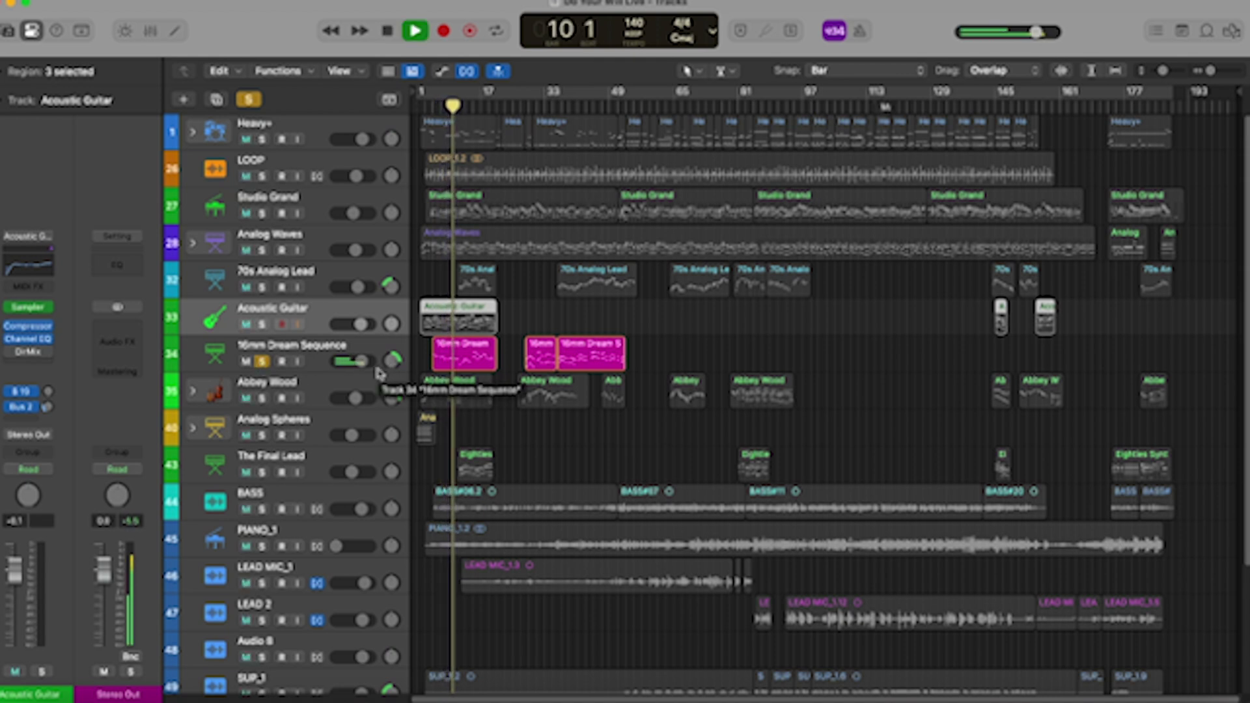
{"action": "key", "text": "space"}
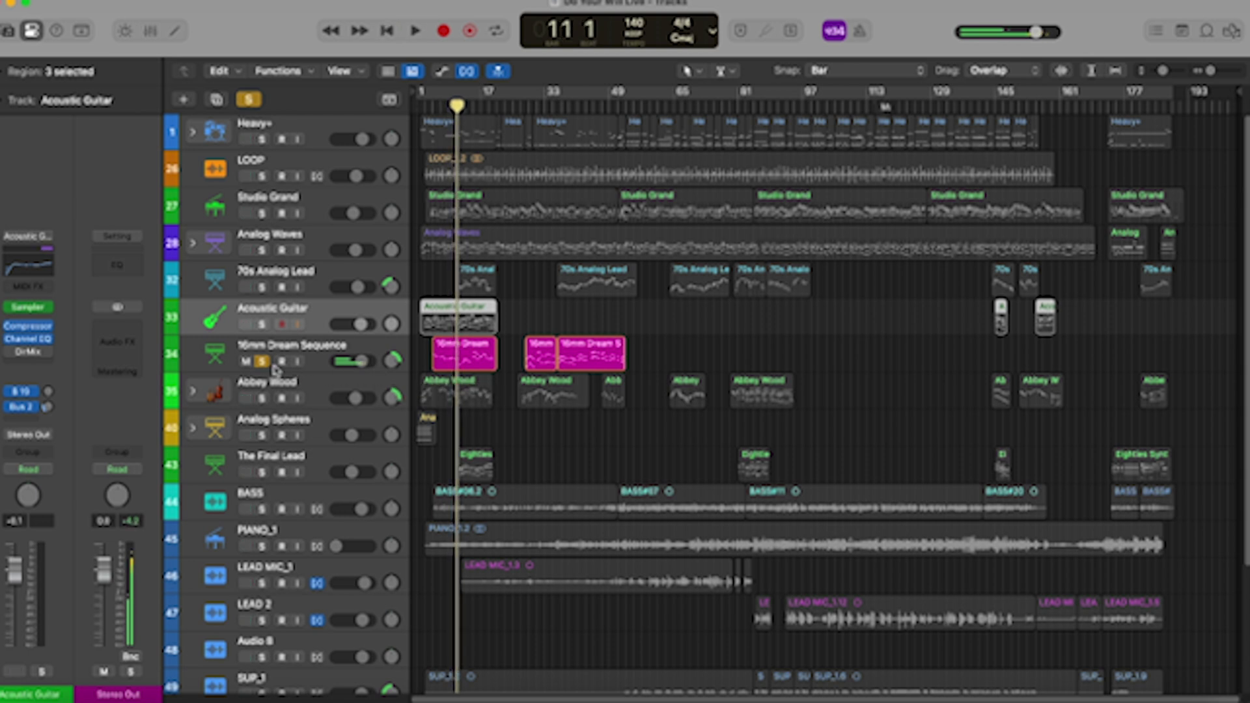
{"action": "left_click", "coordinate": [261, 361]}
Select and solo the Abbey Wood track, listen to a short passage, and release the solo.
{"action": "left_click", "coordinate": [331, 386]}
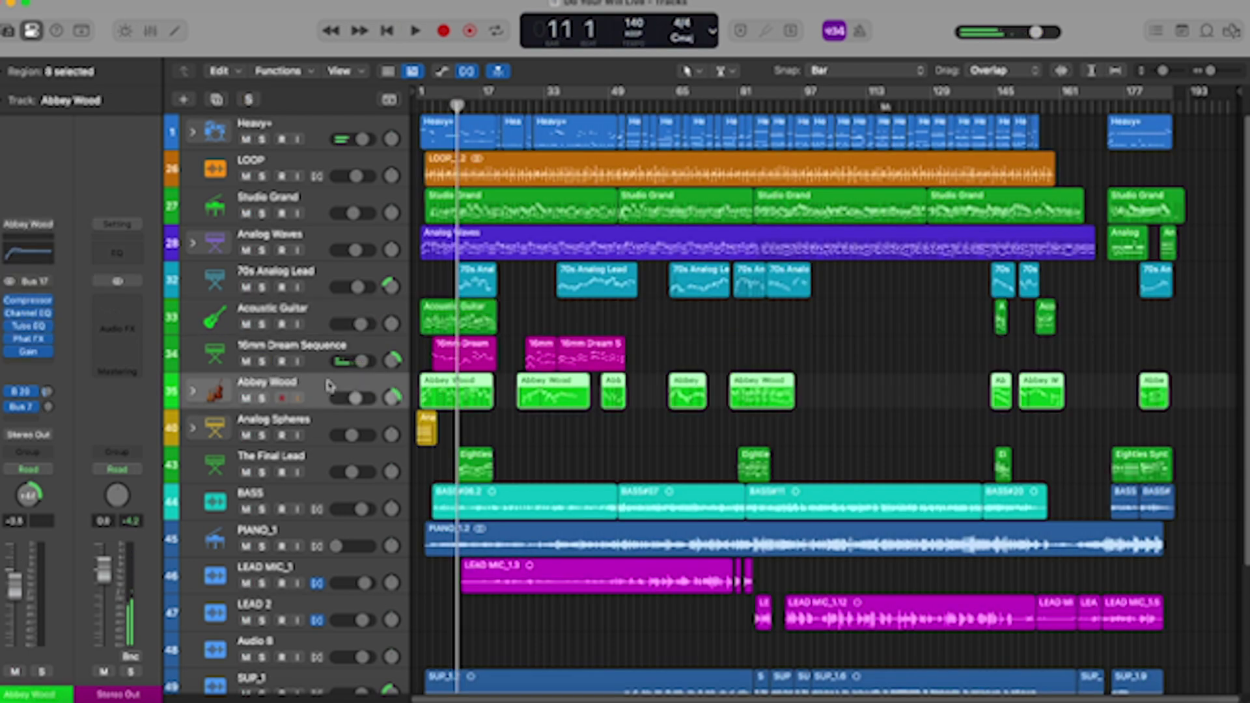
{"action": "left_click", "coordinate": [260, 398]}
{"action": "key", "text": "space"}
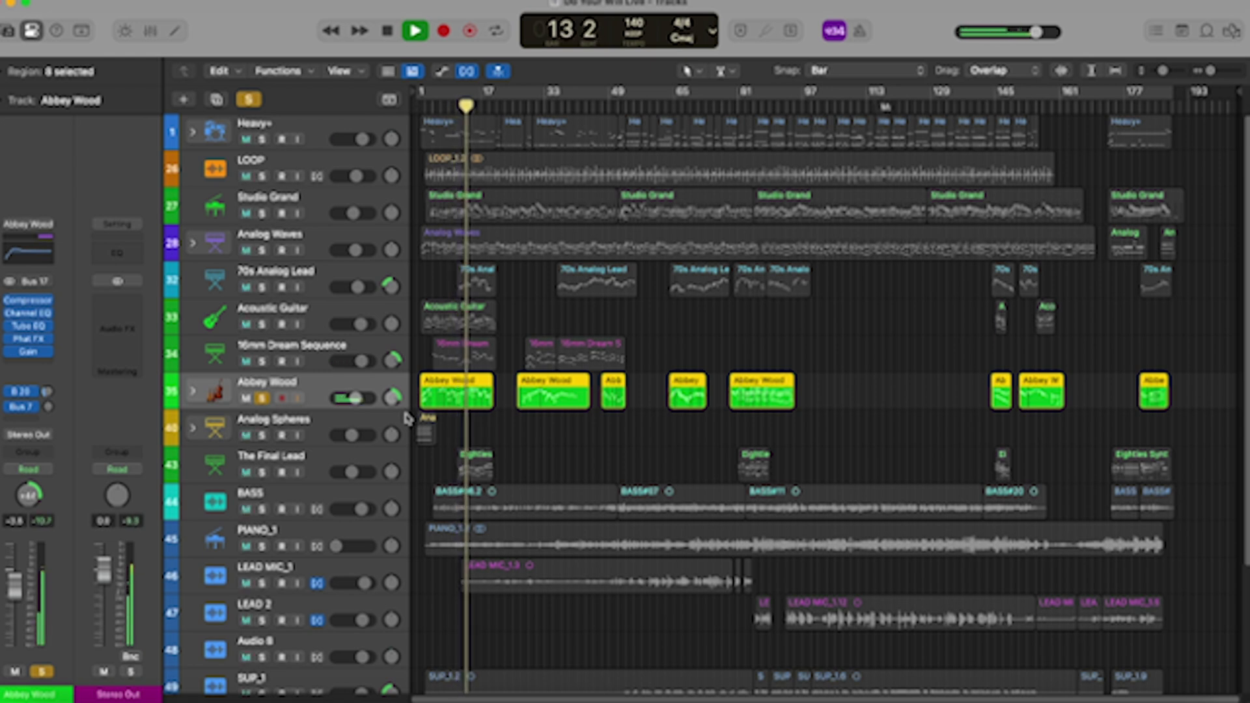
{"action": "key", "text": "space"}
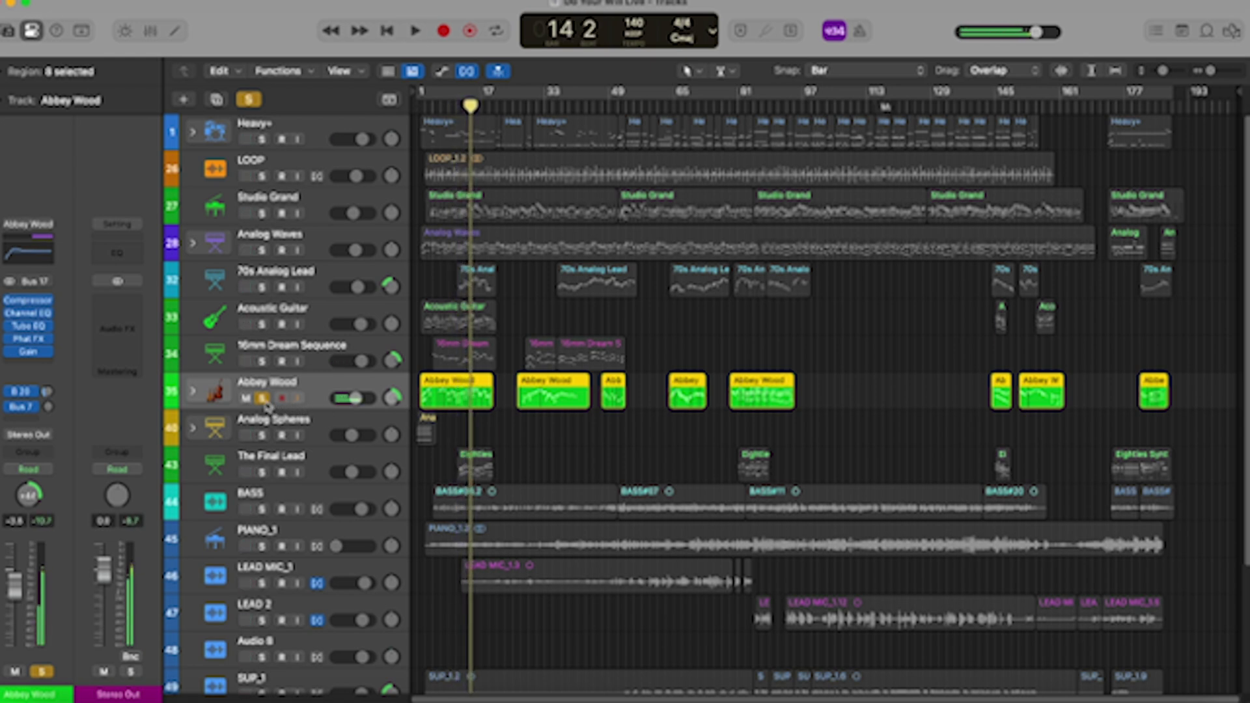
{"action": "left_click", "coordinate": [261, 398]}
Solo Analog Spheres, play it from the song's start, and release the solo to hear the same opening in the full mix.
{"action": "left_click", "coordinate": [264, 436]}
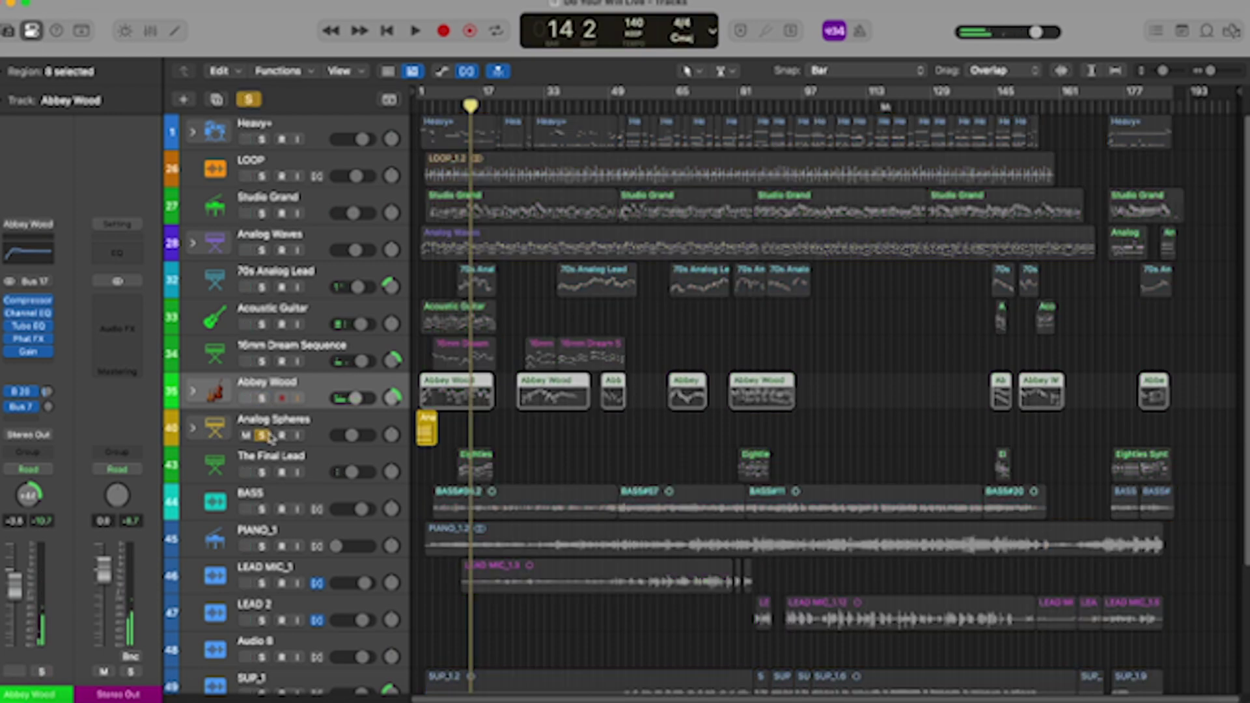
{"action": "key", "text": "Return"}
{"action": "key", "text": "space"}
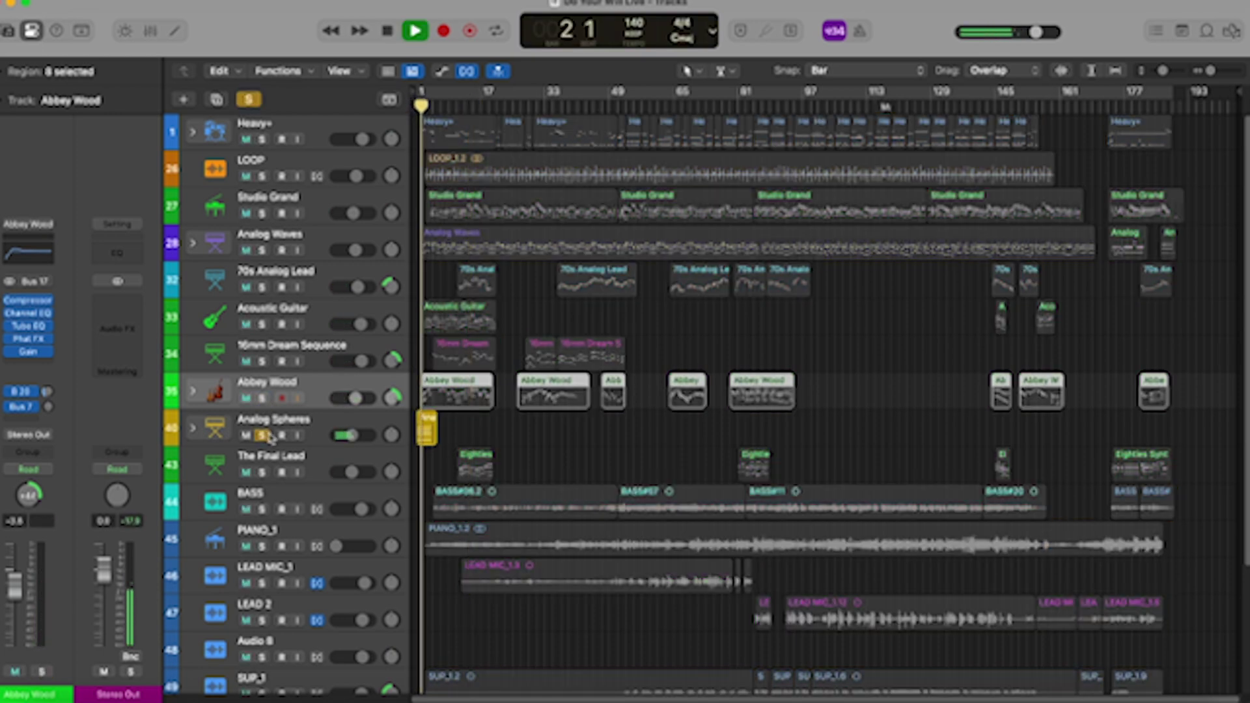
{"action": "key", "text": "space"}
{"action": "left_click", "coordinate": [262, 436]}
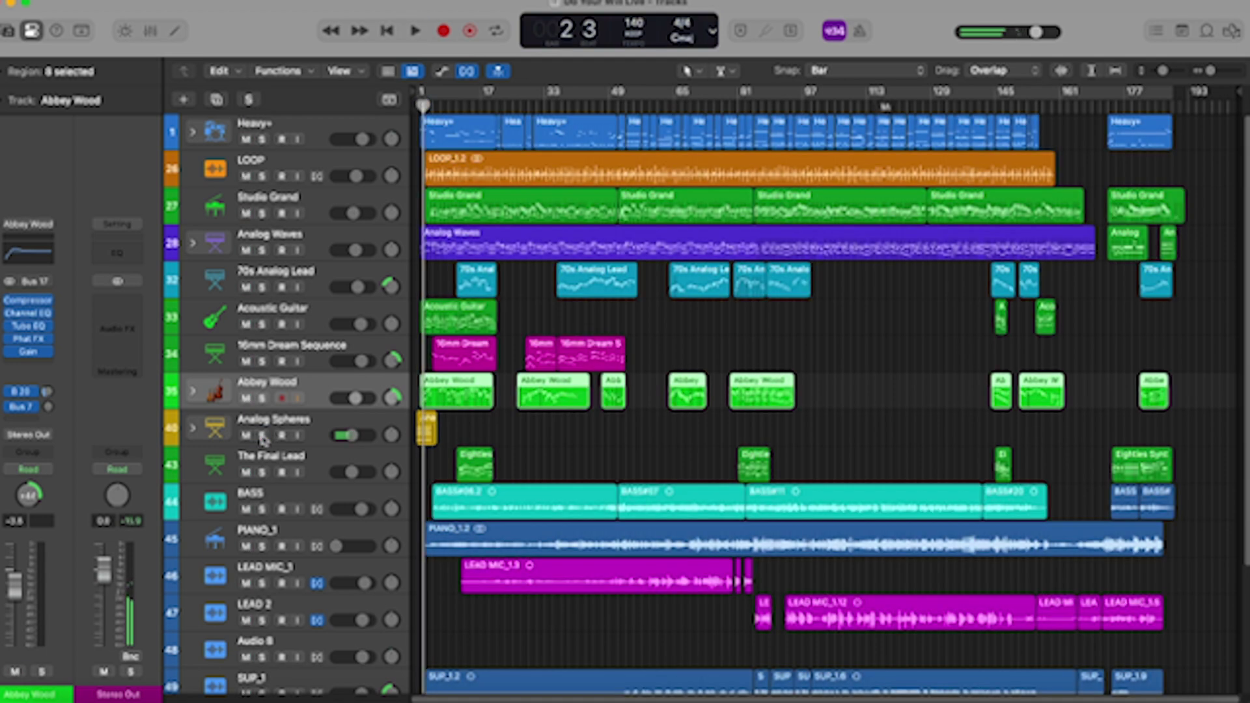
{"action": "key", "text": "Return"}
{"action": "key", "text": "space"}
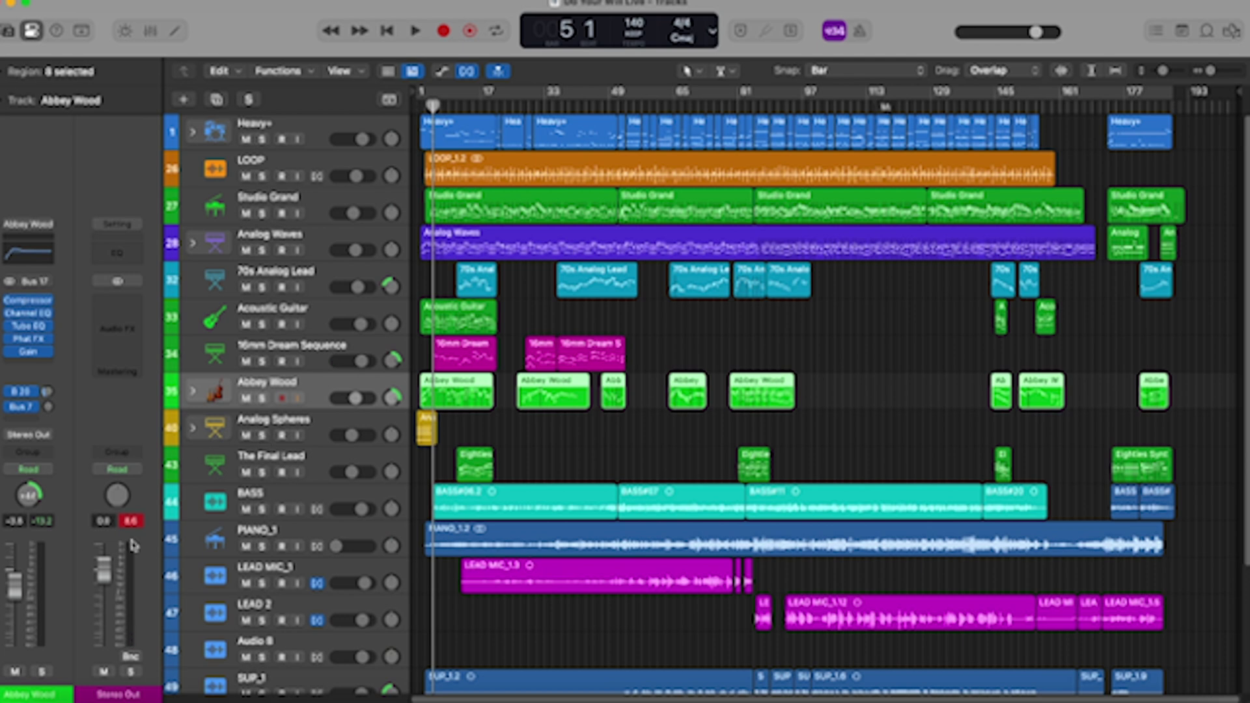
Solo the PIANO_1 track, audition it with its volume temporarily raised, and release the solo.
{"action": "scroll", "coordinate": [319, 545], "scroll_direction": "down", "scroll_amount": 1}
{"action": "left_click", "coordinate": [261, 516]}
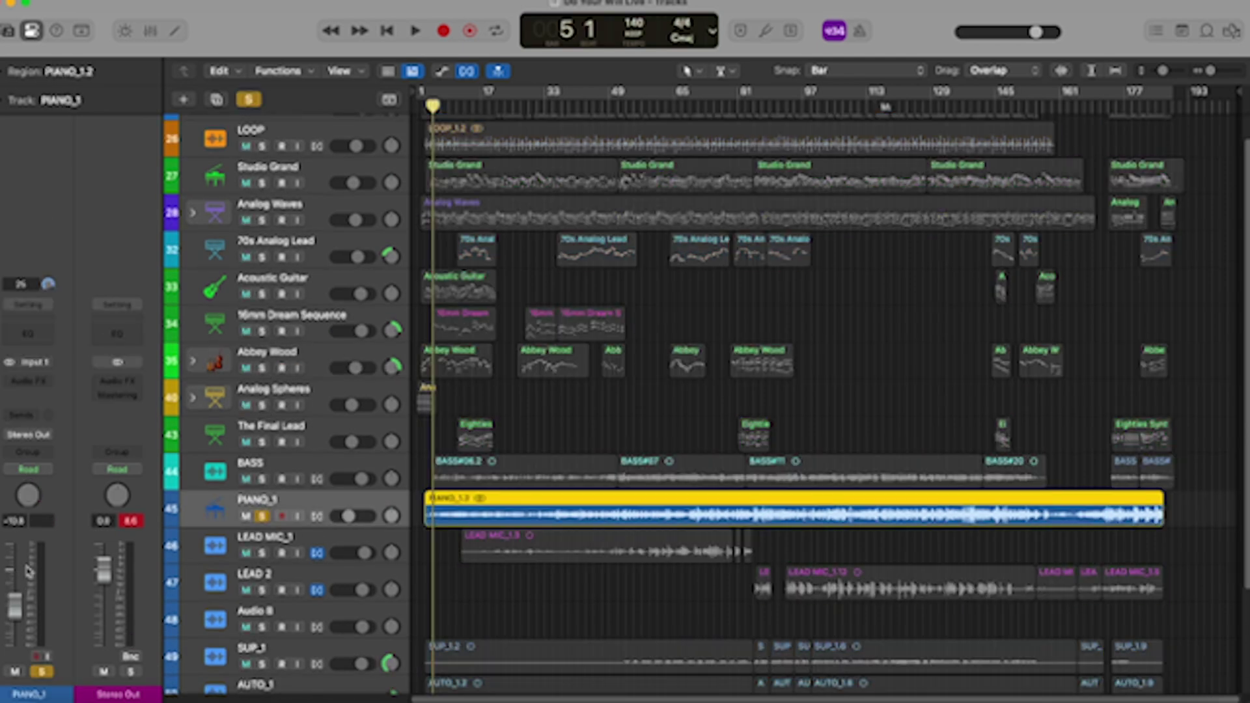
{"action": "left_click", "coordinate": [261, 516]}
{"action": "scroll", "coordinate": [554, 428], "scroll_direction": "up", "scroll_amount": 1}
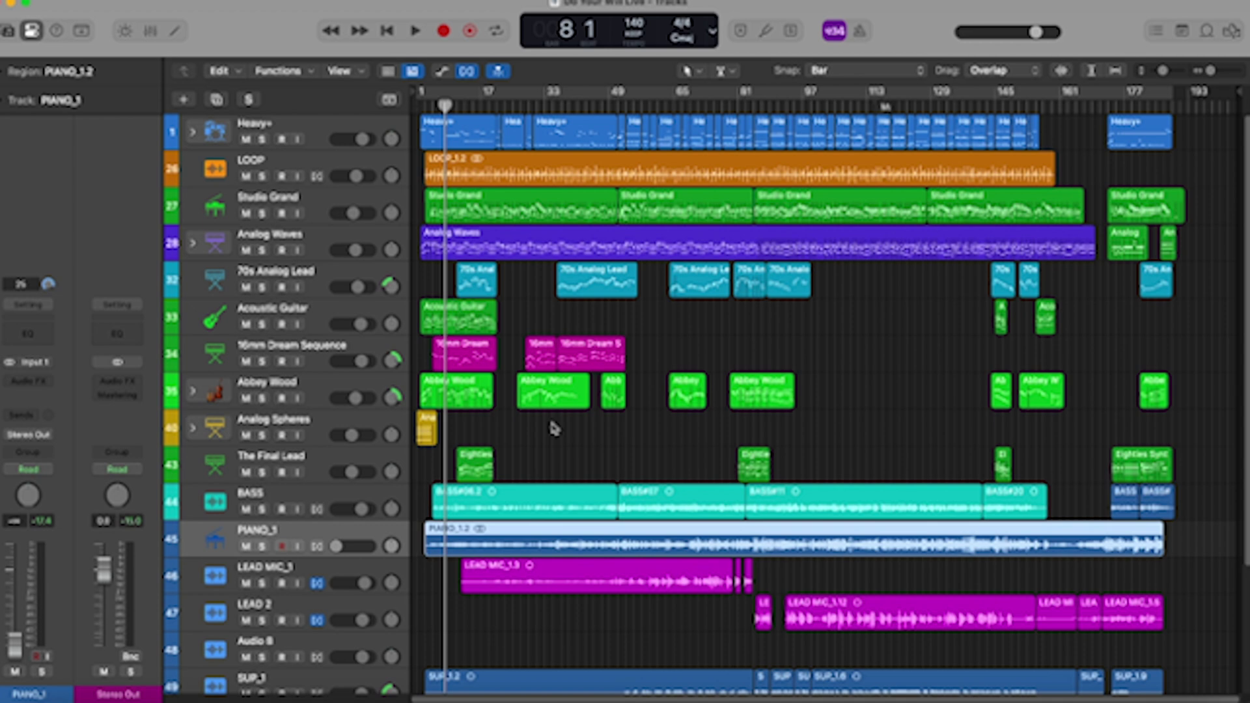
Place the playhead at bar 93, zoom in horizontally on that section, and play the full mix briefly.
{"action": "scroll", "coordinate": [649, 485], "scroll_direction": "down", "scroll_amount": 3}
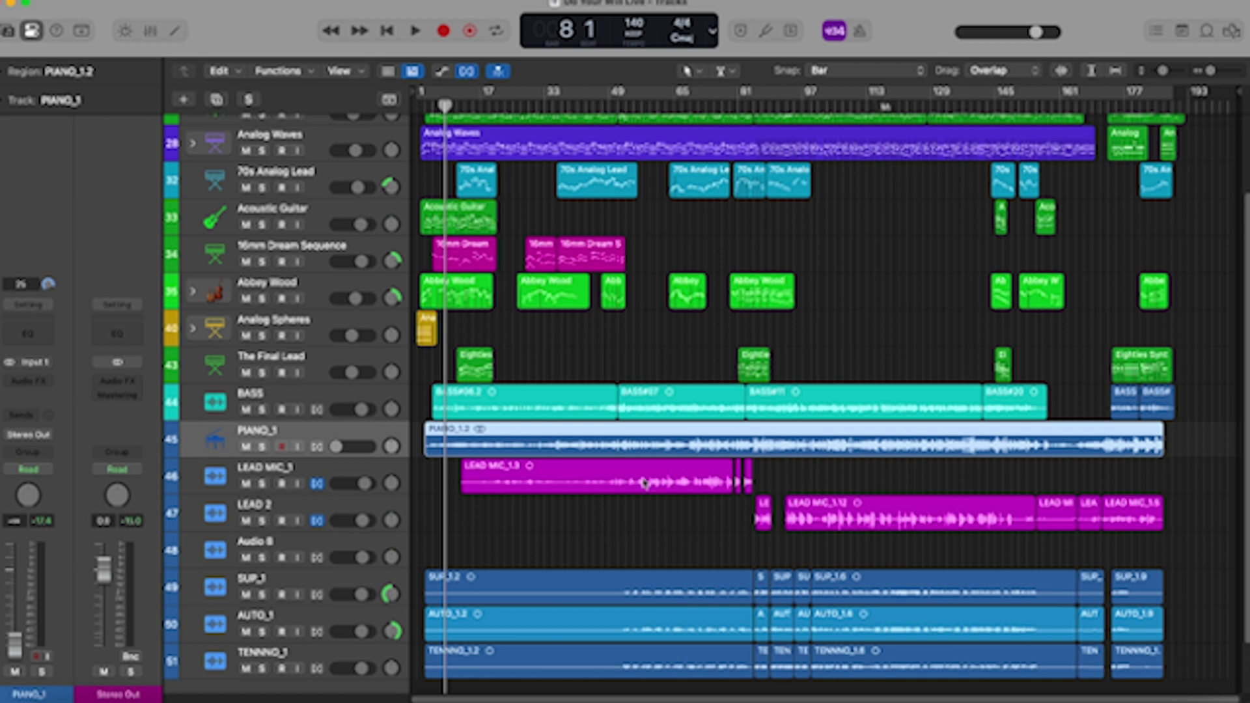
{"action": "left_click", "coordinate": [796, 109]}
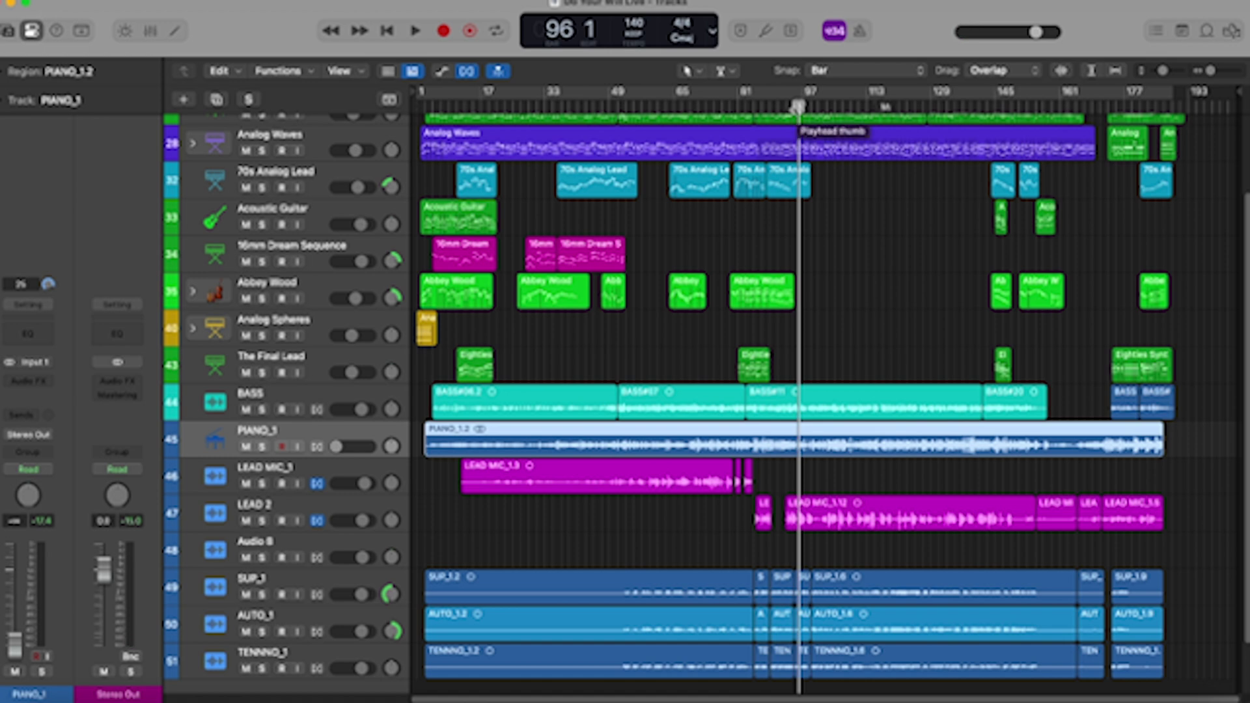
{"action": "left_click_drag", "start_coordinate": [797, 108], "coordinate": [787, 107]}
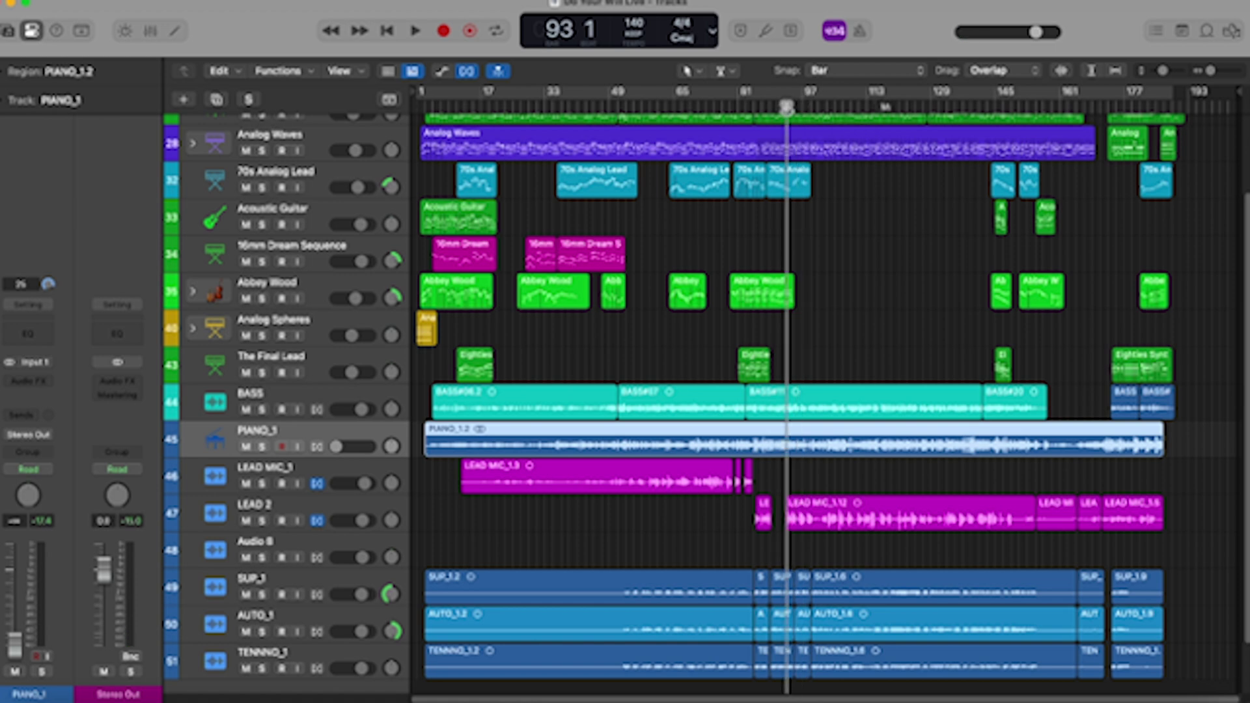
{"action": "key", "text": "super+Right"}
{"action": "key", "text": "super+Right"}
{"action": "key", "text": "space"}
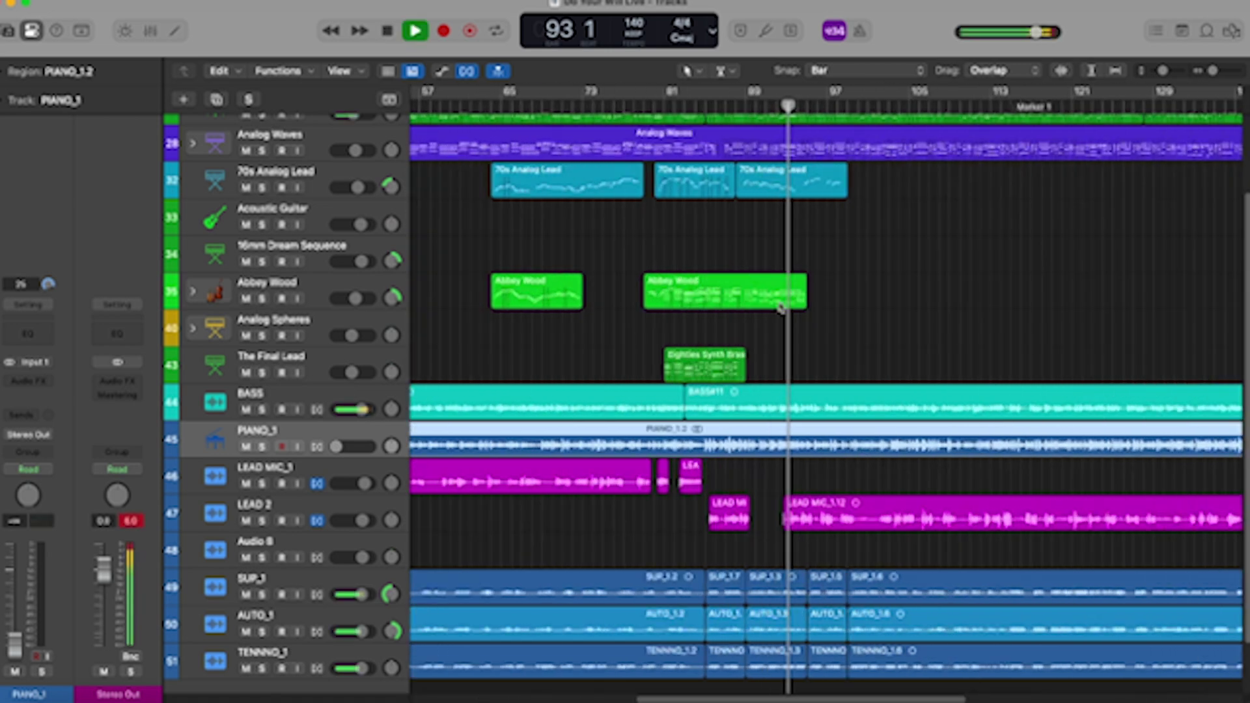
{"action": "key", "text": "space"}
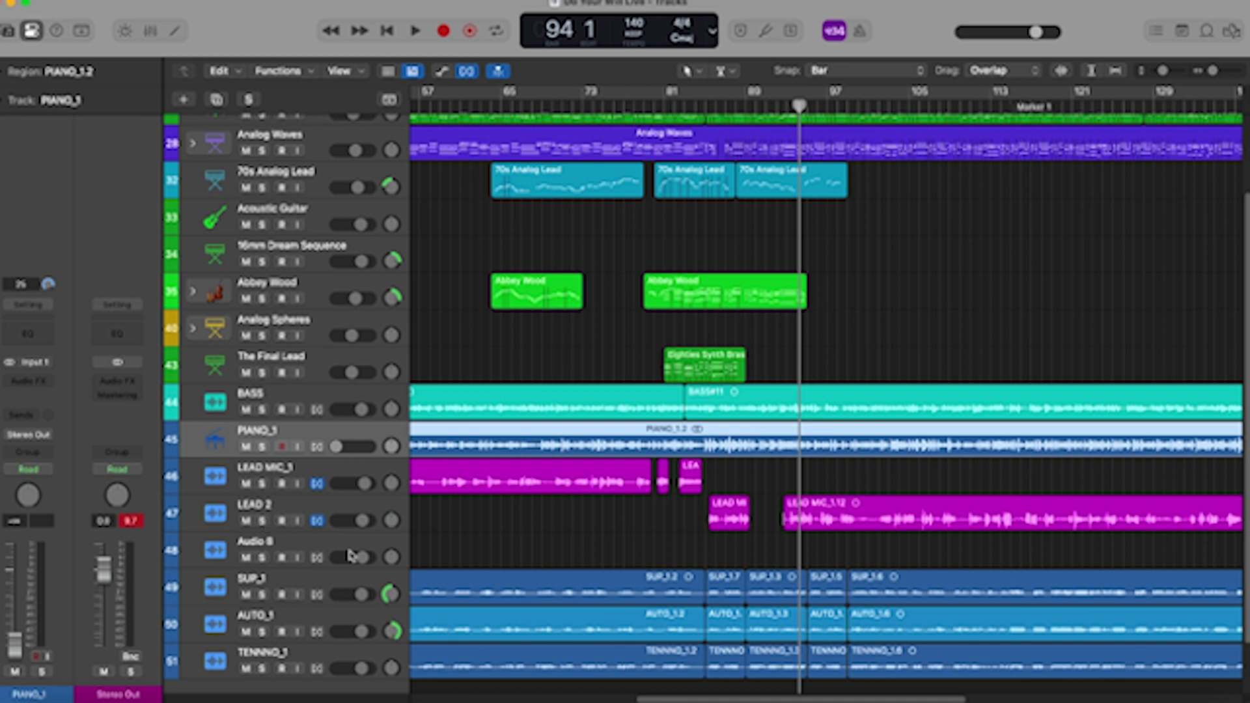
Look through the track list, place the playhead at bar 173, and play the song's closing section in the full mix.
{"action": "scroll", "coordinate": [355, 557], "scroll_direction": "down", "scroll_amount": 1}
{"action": "scroll", "coordinate": [391, 531], "scroll_direction": "up", "scroll_amount": 5}
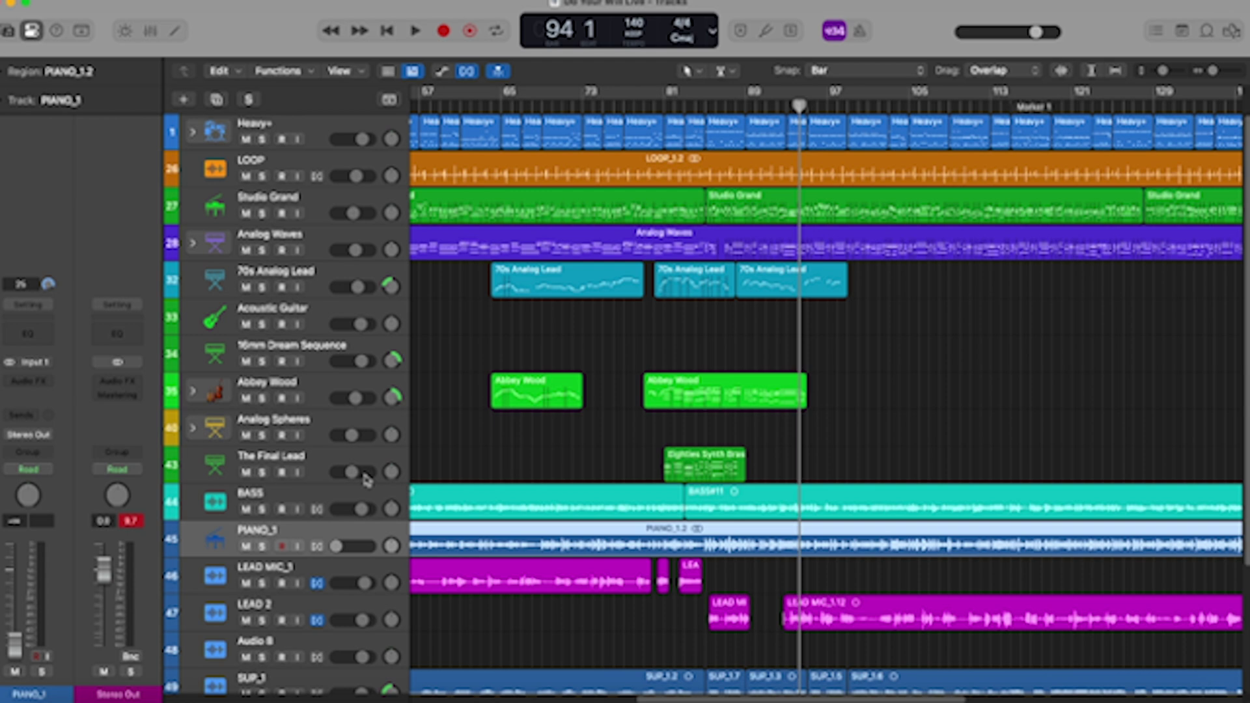
{"action": "scroll", "coordinate": [466, 510], "scroll_direction": "down", "scroll_amount": 3}
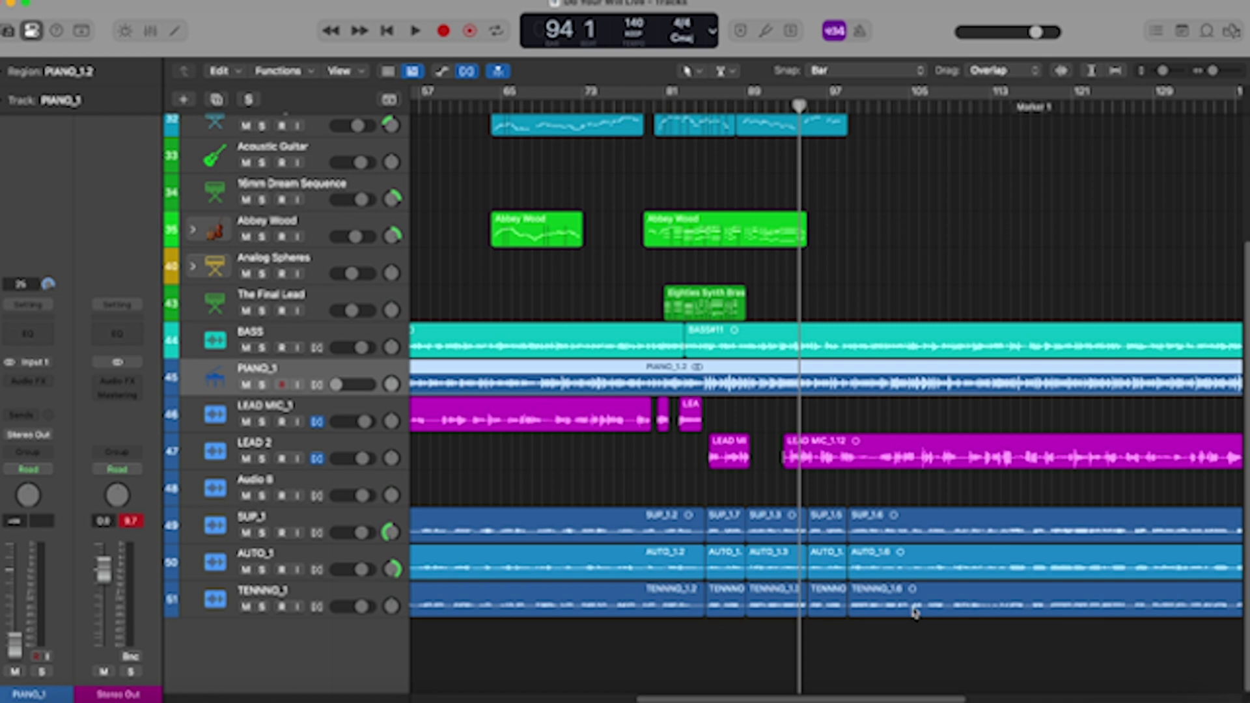
{"action": "scroll", "coordinate": [786, 581], "scroll_direction": "up", "scroll_amount": 5}
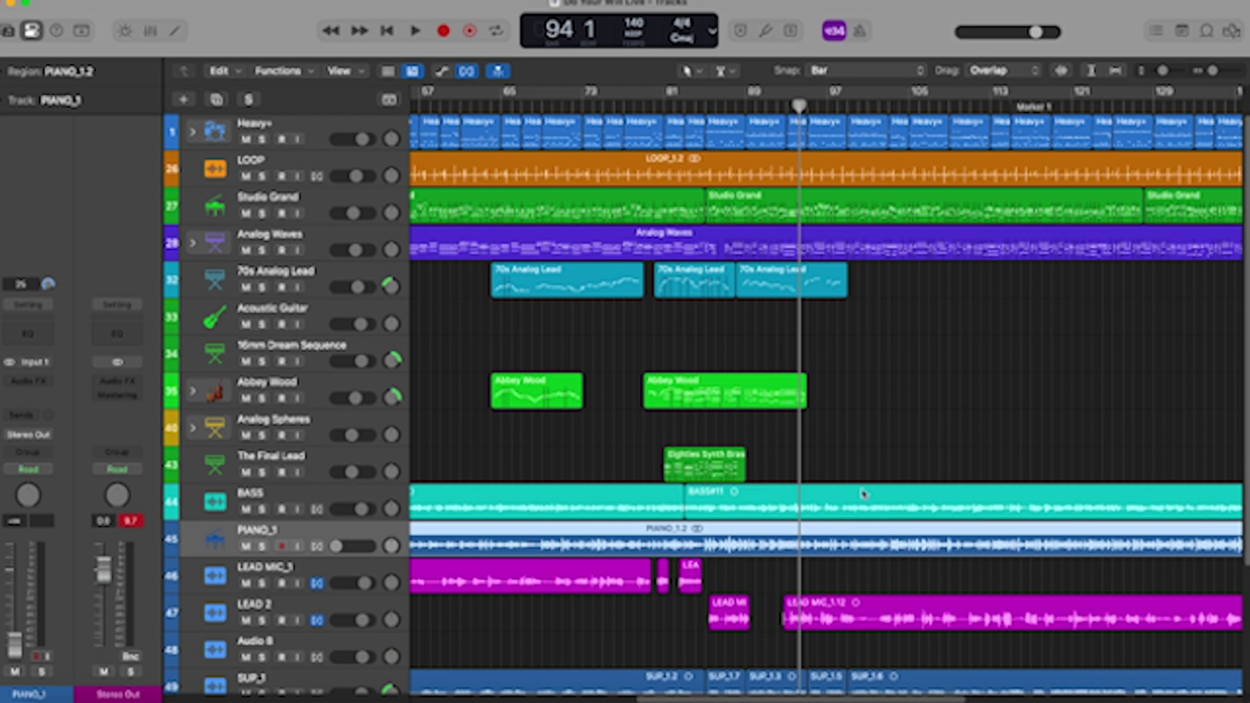
{"action": "scroll", "coordinate": [873, 475], "scroll_direction": "right", "scroll_amount": 5}
{"action": "scroll", "coordinate": [872, 475], "scroll_direction": "right", "scroll_amount": 10}
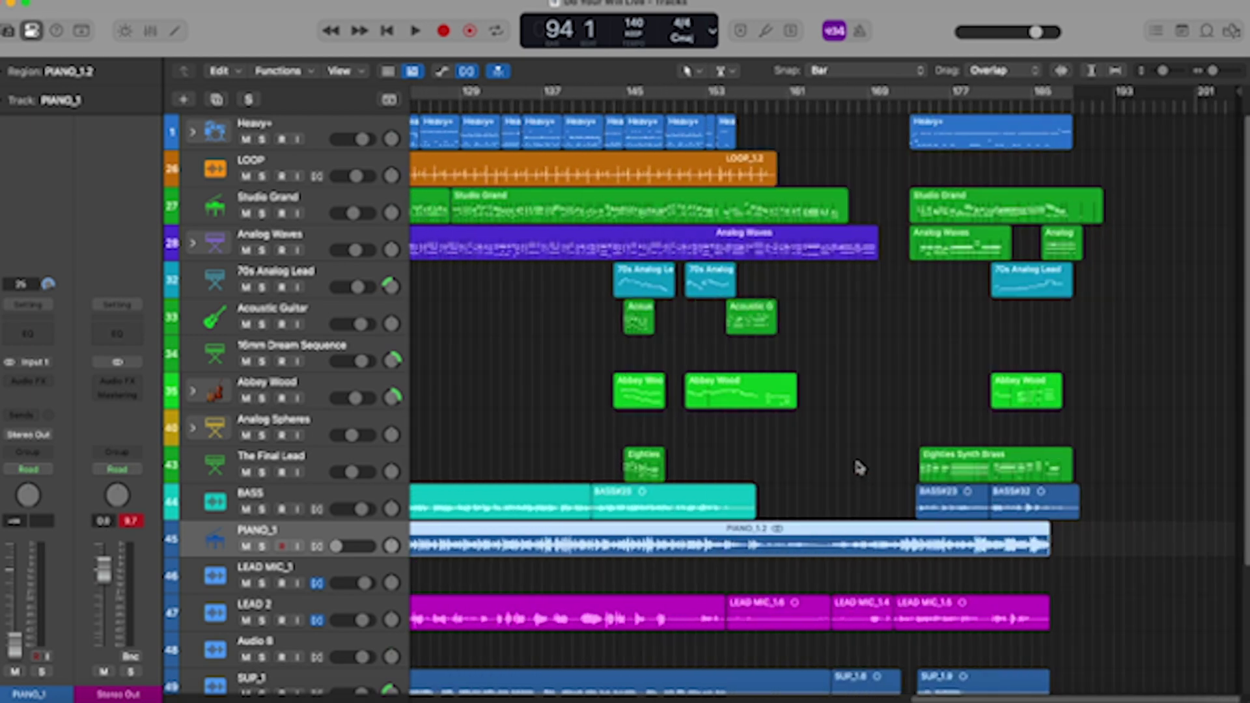
{"action": "left_click", "coordinate": [908, 106]}
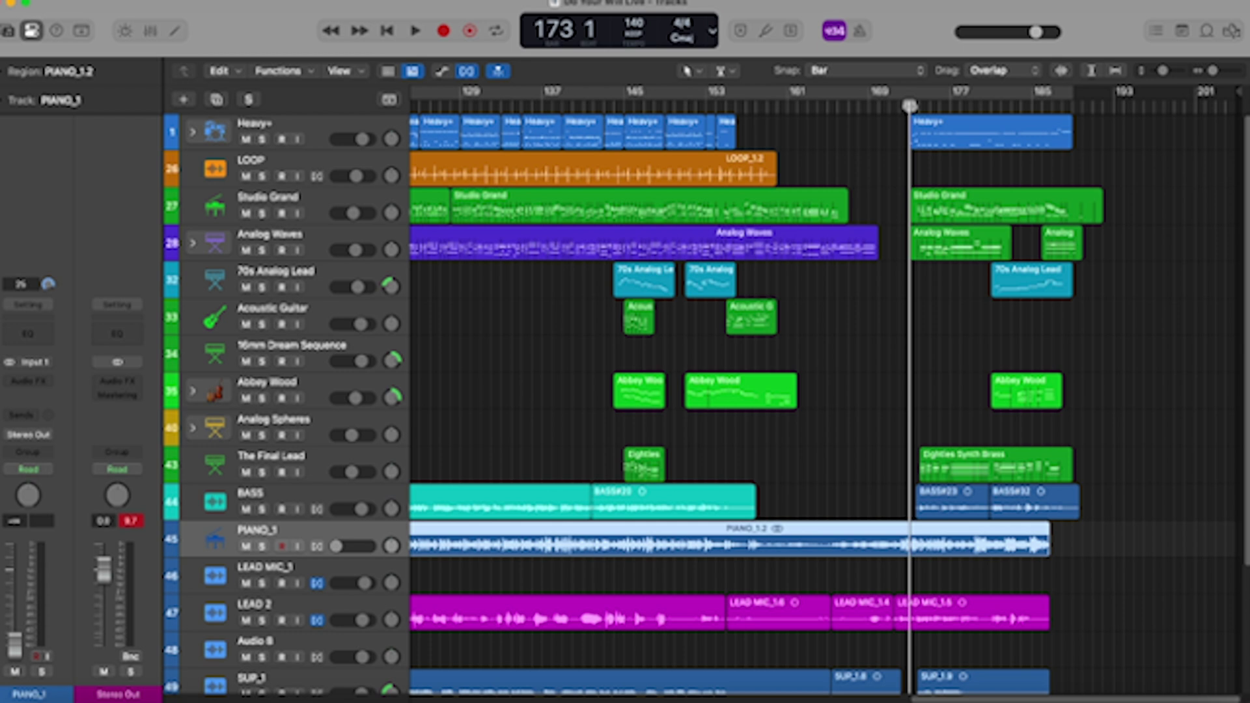
{"action": "key", "text": "space"}
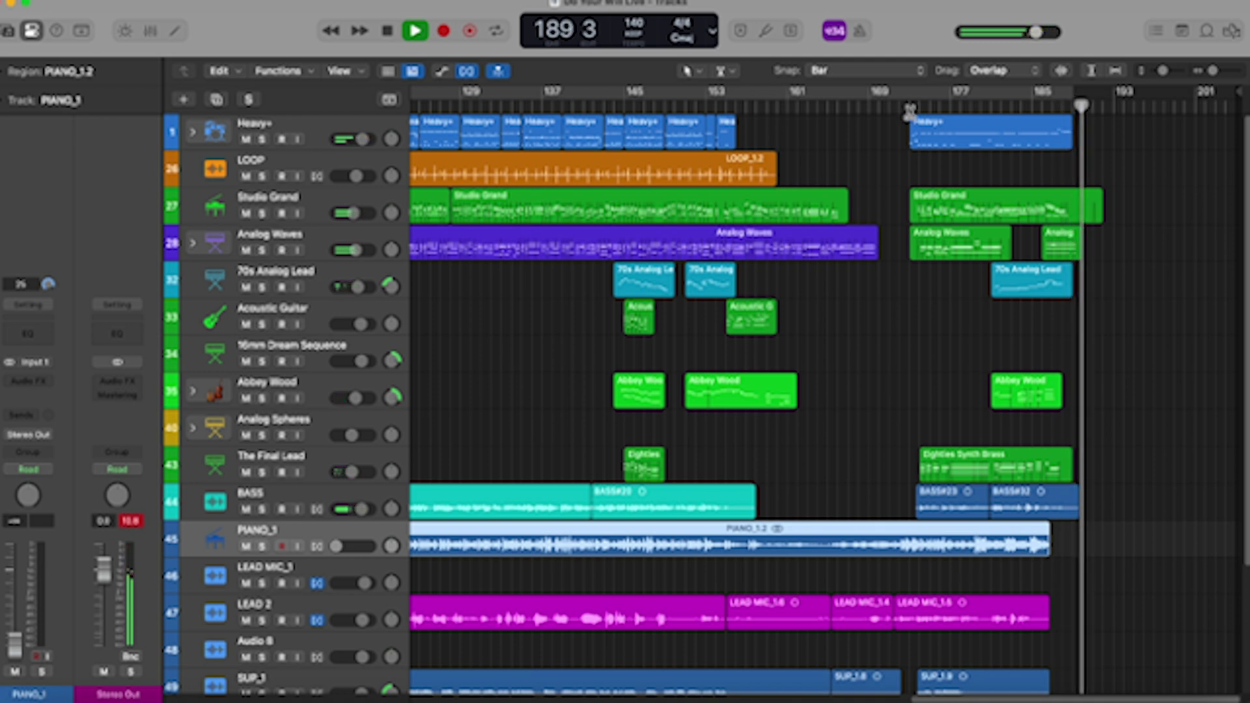
{"action": "key", "text": "space"}
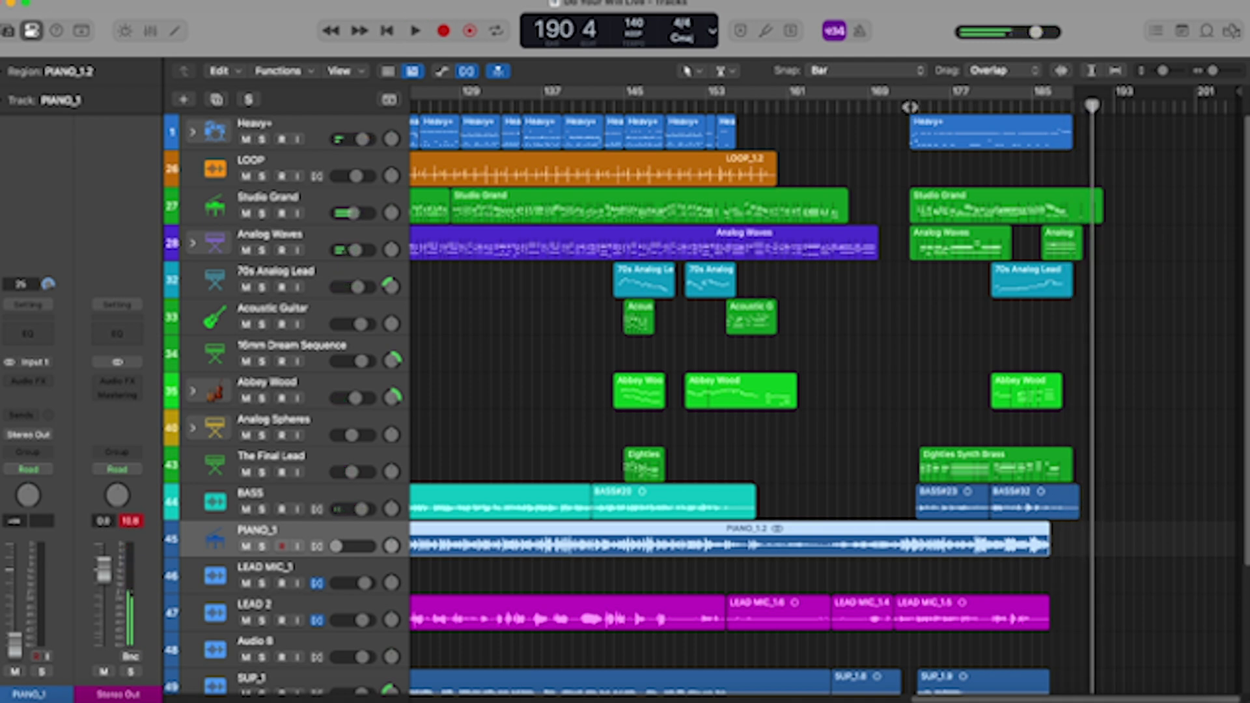
Select and solo The Final Lead track, play its closing part from bar 176, and release the solo.
{"action": "left_click", "coordinate": [314, 466]}
{"action": "left_click", "coordinate": [261, 473]}
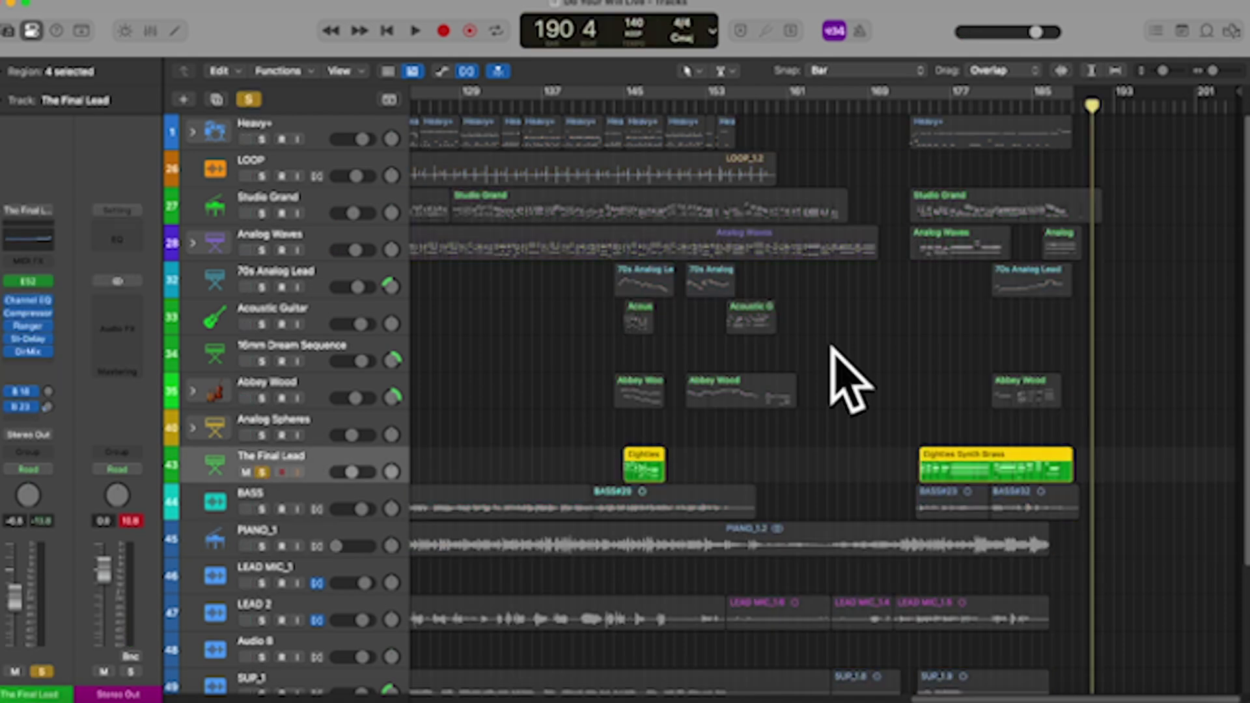
{"action": "left_click", "coordinate": [940, 106]}
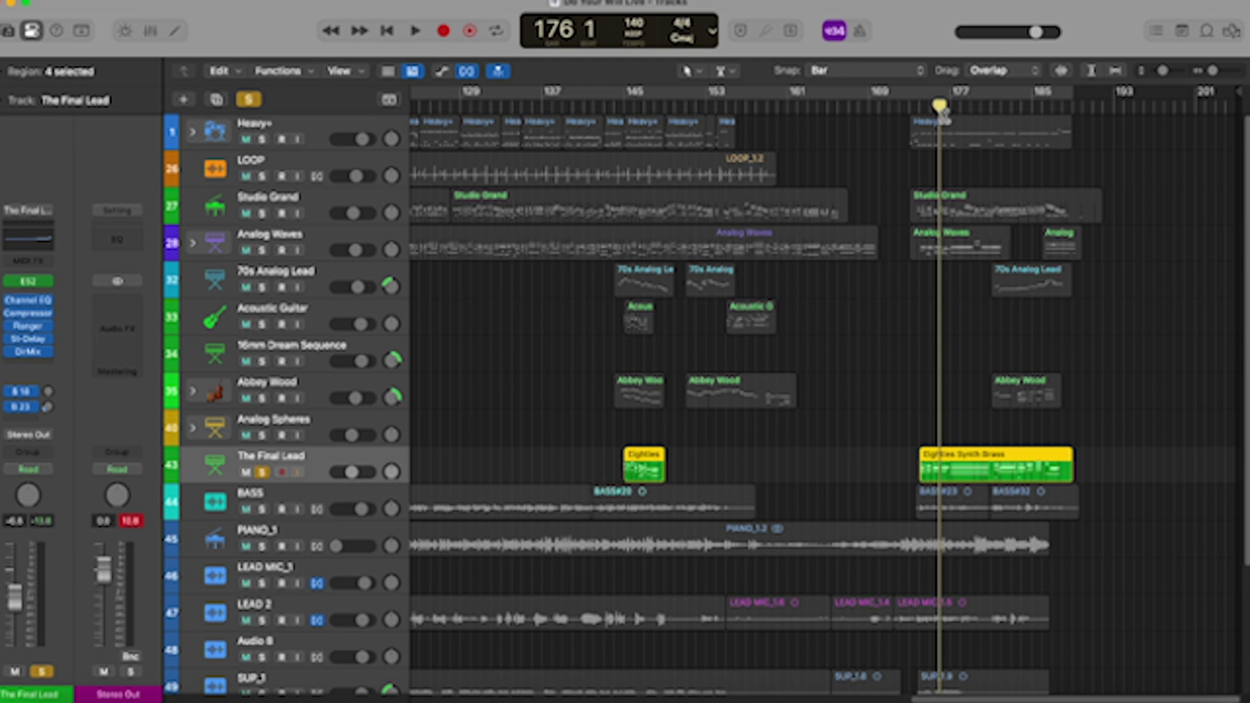
{"action": "key", "text": "space"}
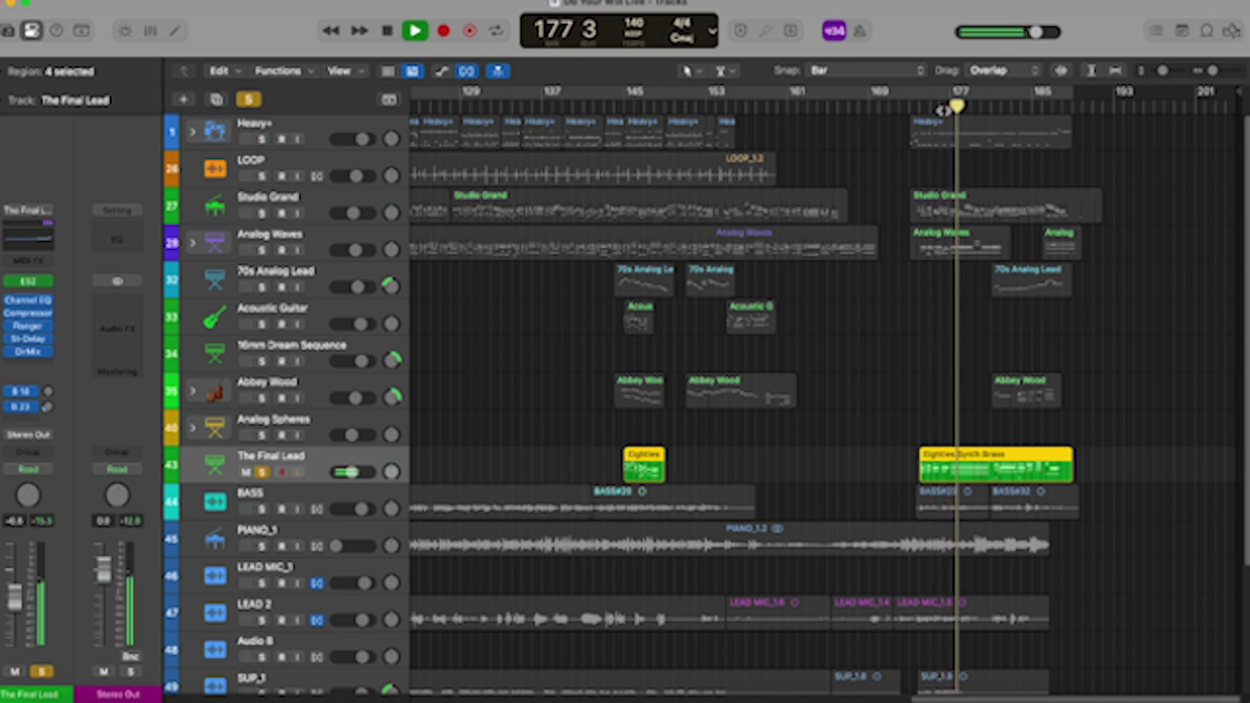
{"action": "key", "text": "space"}
{"action": "key", "text": "s"}
{"action": "scroll", "coordinate": [885, 389], "scroll_direction": "left", "scroll_amount": 10}
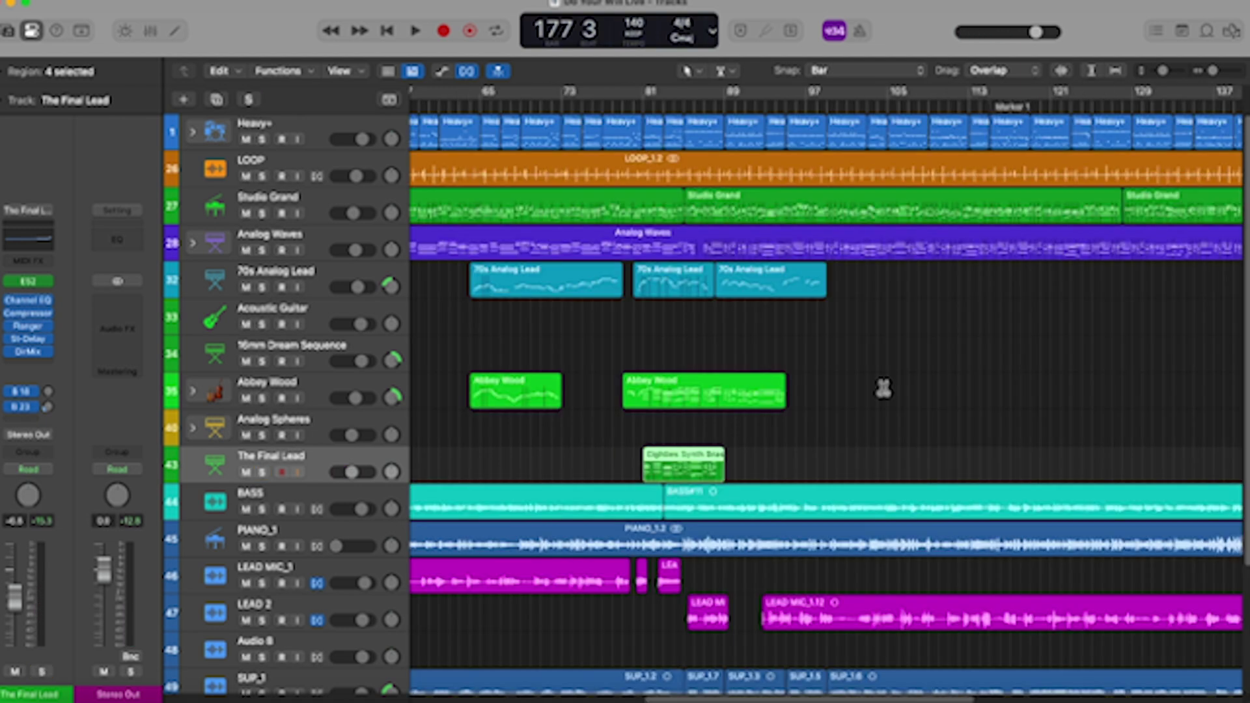